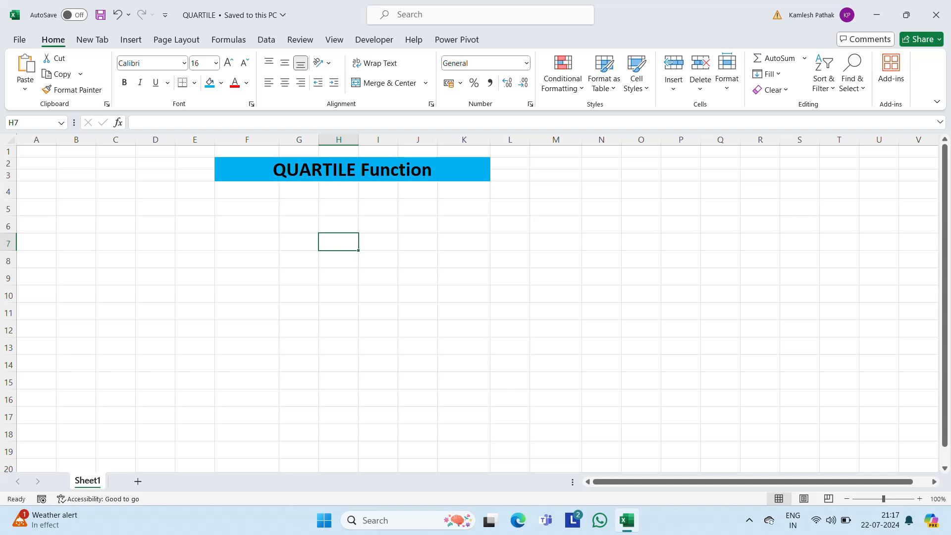
# Enter the column heading Value in cell F5.
pyautogui.click(257, 207)
pyautogui.write('Value')
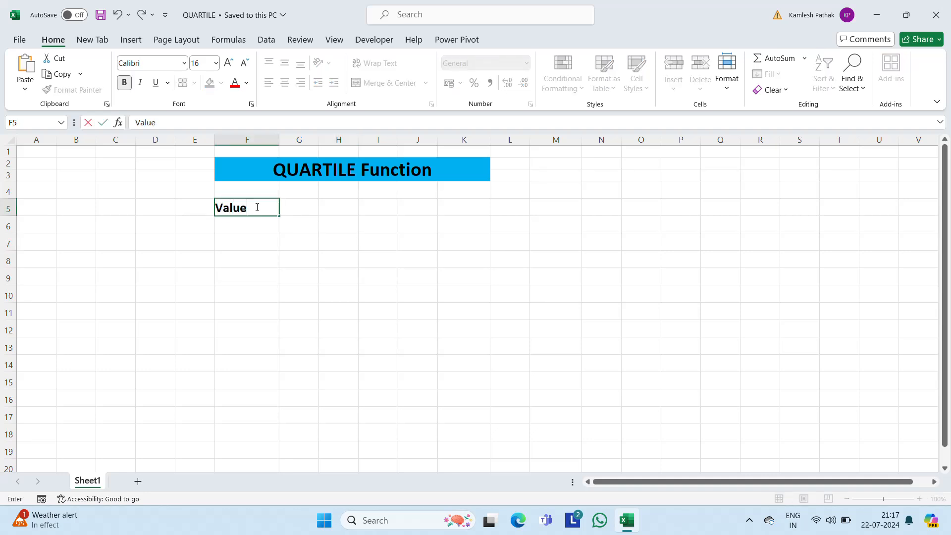
pyautogui.hotkey('ctrl', 'Return')
pyautogui.press('Return')
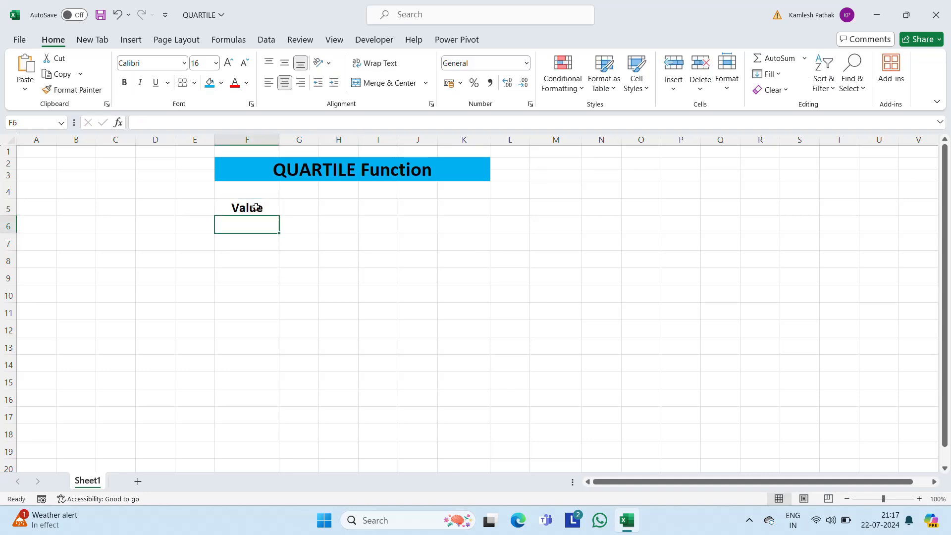
# Enter the formula =RANDBETWEEN(200,1000) in cell F6 under the Value heading.
pyautogui.write('=rand')
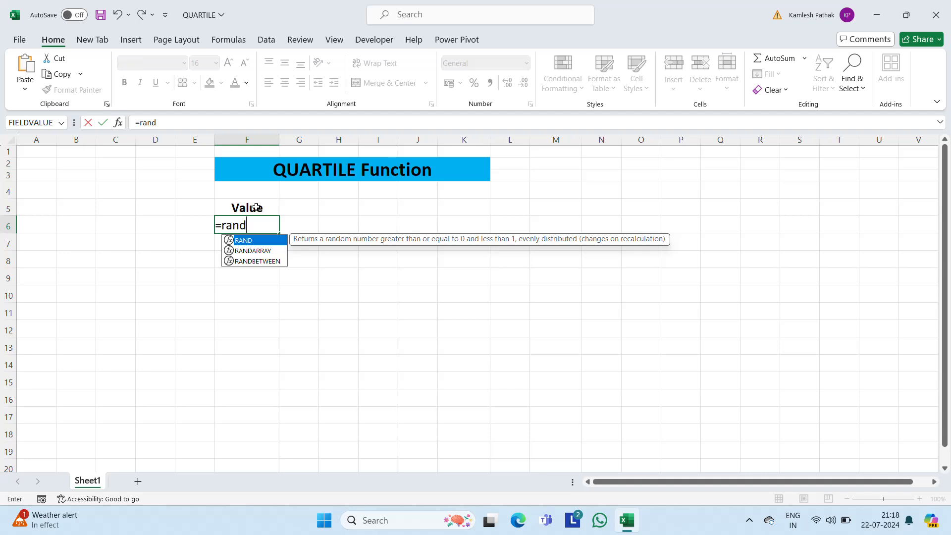
pyautogui.press('Down')
pyautogui.press('Down')
pyautogui.press('Tab')
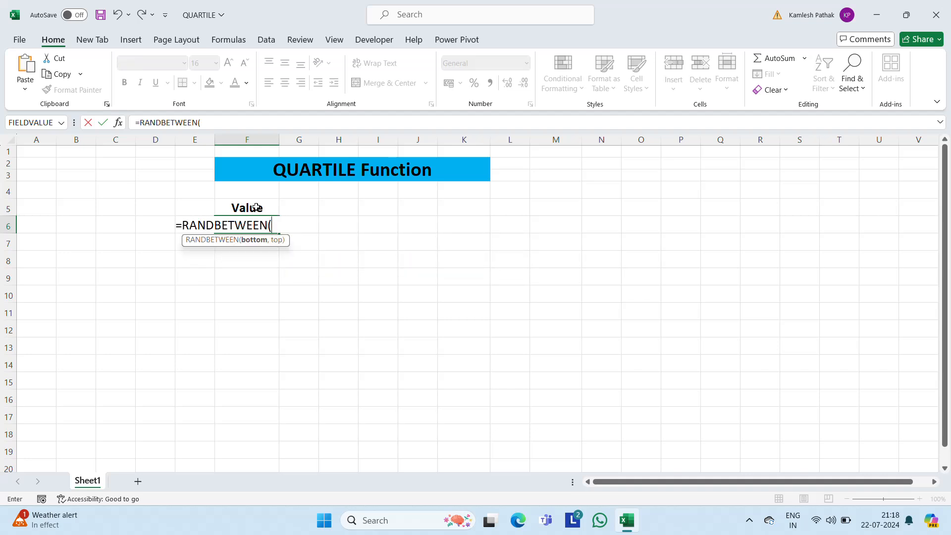
pyautogui.write('2000')
pyautogui.press('BackSpace')
pyautogui.write(',')
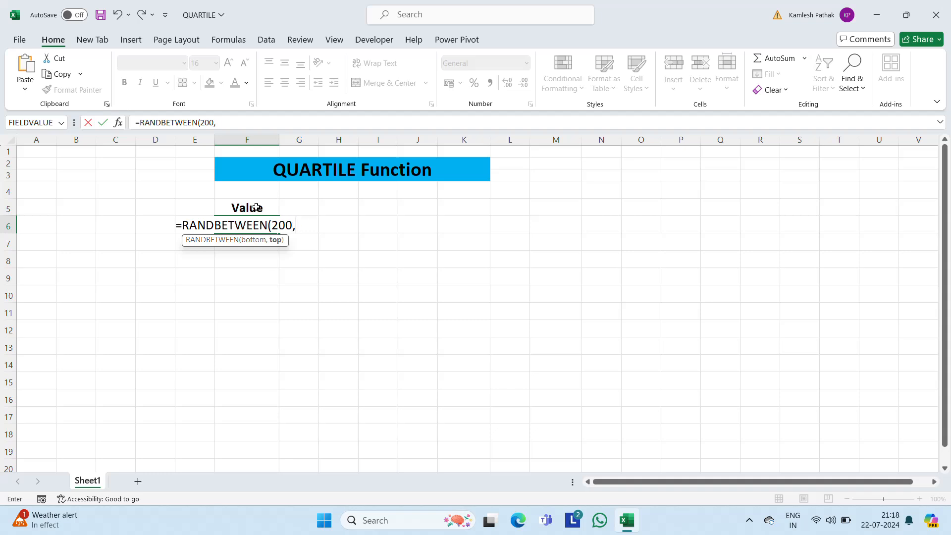
pyautogui.write('1000')
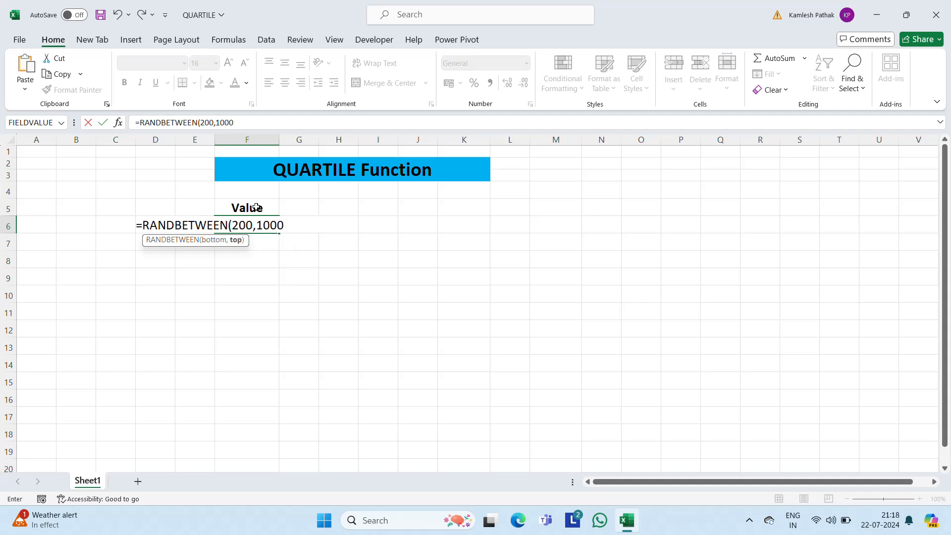
pyautogui.write(')')
pyautogui.hotkey('ctrl', 'Return')
# Copy the RANDBETWEEN formula from F6 down through F15 to produce ten random numbers.
pyautogui.hotkey('ctrl', 'c')
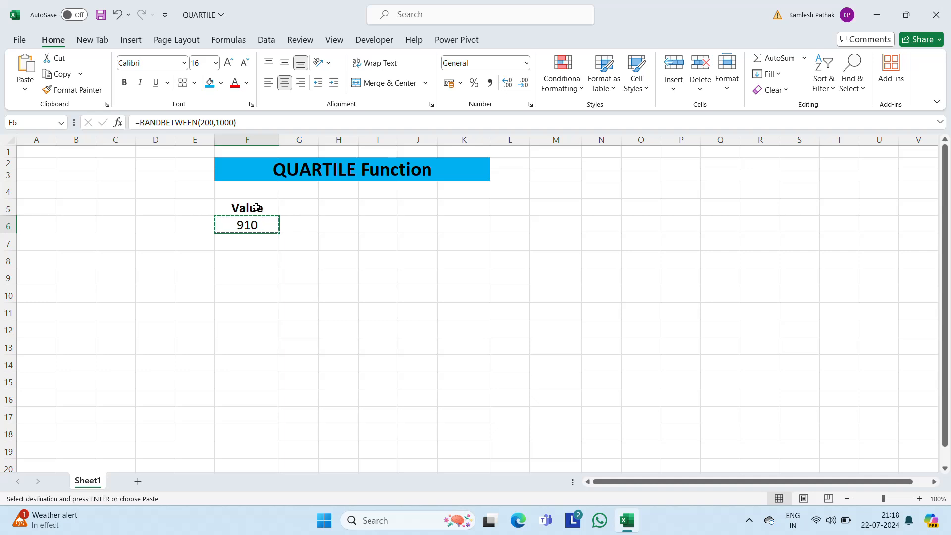
pyautogui.hotkey('shift', 'Down')
pyautogui.hotkey('shift', 'Down')
pyautogui.hotkey('shift', 'Down')
pyautogui.hotkey('shift', 'Down')
pyautogui.hotkey('shift', 'Down')
pyautogui.hotkey('shift', 'Down')
pyautogui.hotkey('shift', 'Down')
pyautogui.hotkey('shift', 'Down')
pyautogui.hotkey('shift', 'Down')
pyautogui.hotkey('ctrl', 'v')
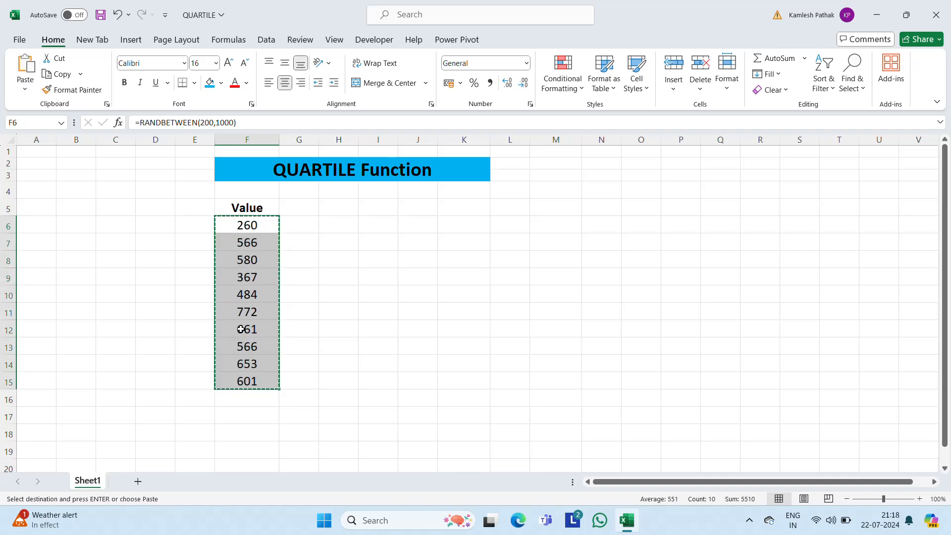
# Replace the formulas in F6:F15 with static numbers by pasting the range back as values only.
pyautogui.rightClick(243, 227)
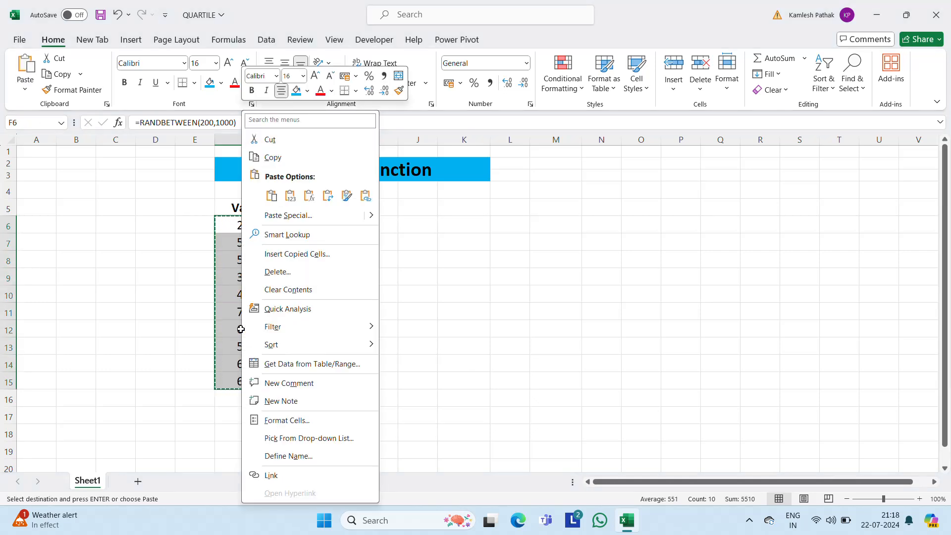
pyautogui.click(290, 196)
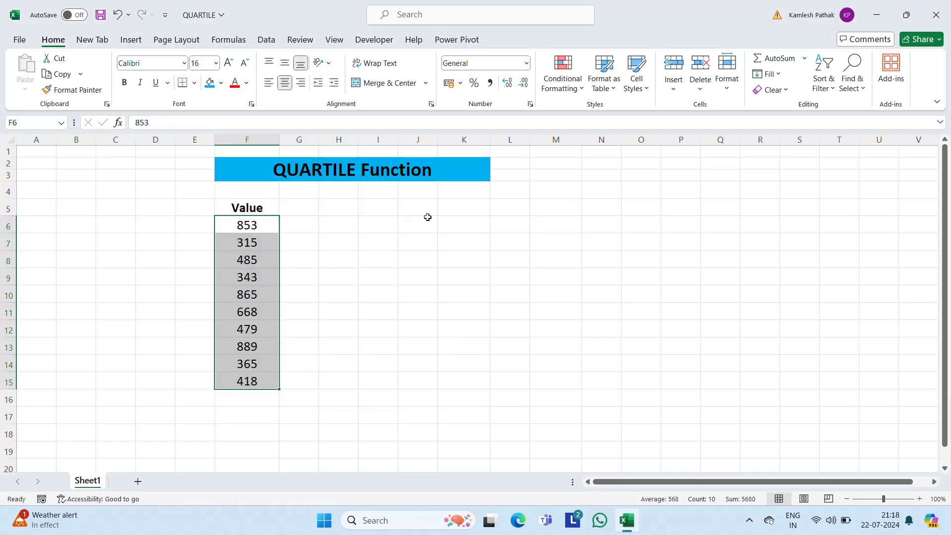
pyautogui.hotkey('shift', 'BackSpace')
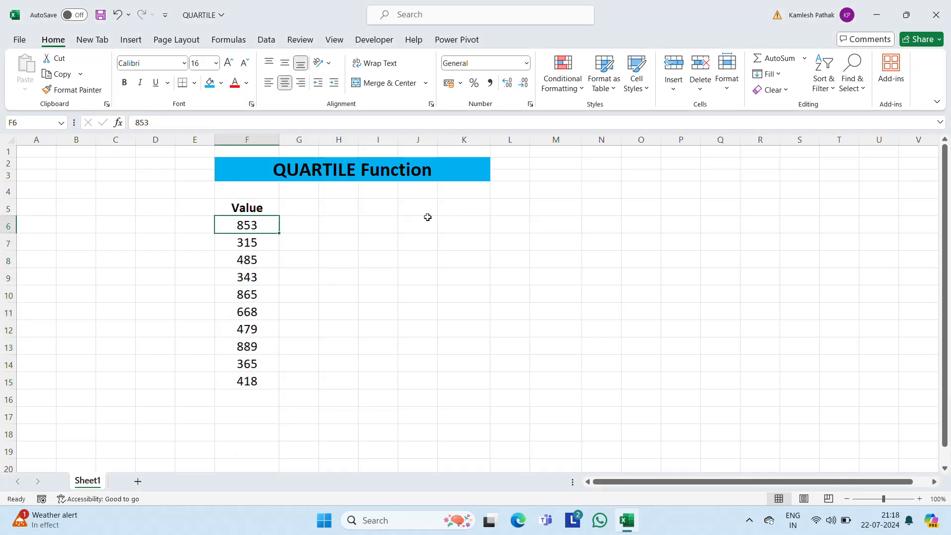
pyautogui.hotkey('ctrl', 'shift', 'Down')
pyautogui.hotkey('shift', 'BackSpace')
# Begin a formula in cell G6 with the plain QUARTILE function rather than QUARTILE.EXC or QUARTILE.INC.
pyautogui.click(328, 219)
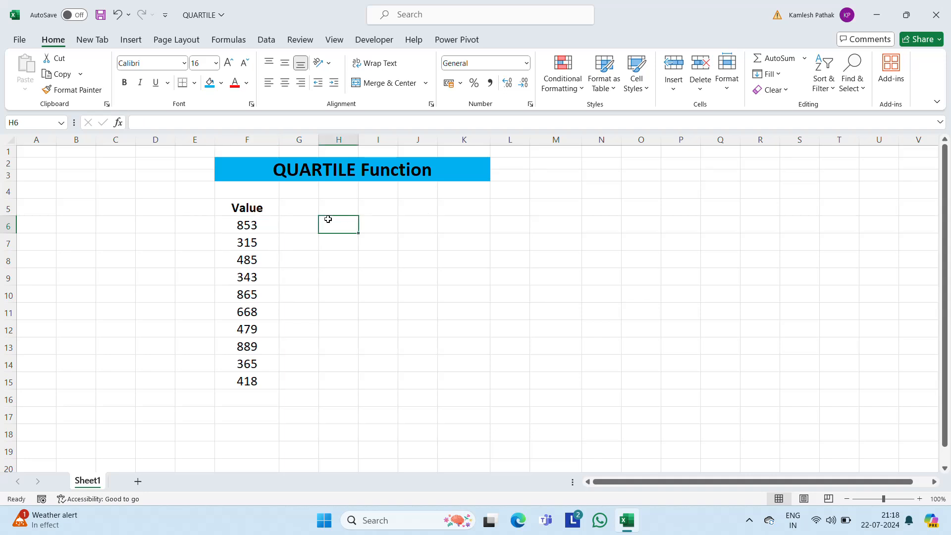
pyautogui.press('Left')
pyautogui.write('=')
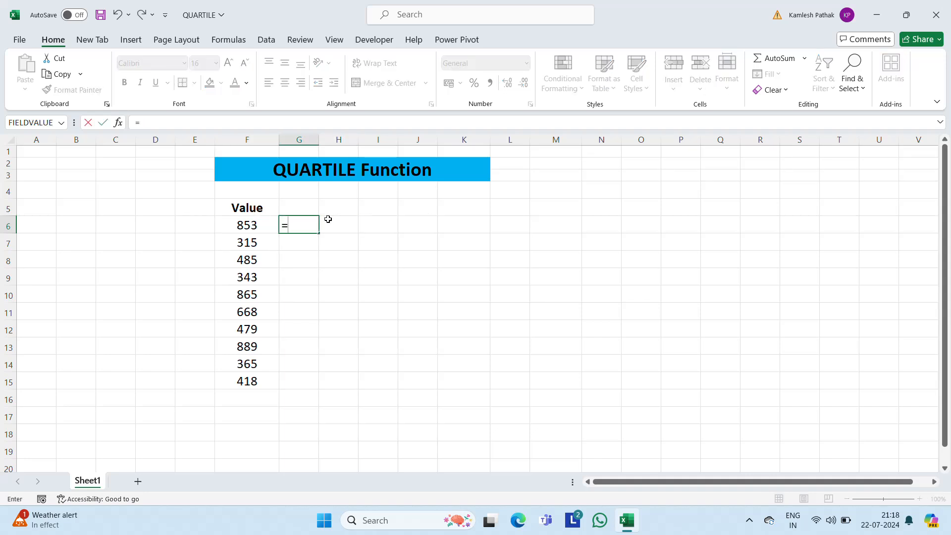
pyautogui.write('q')
pyautogui.press('Down')
pyautogui.press('Down')
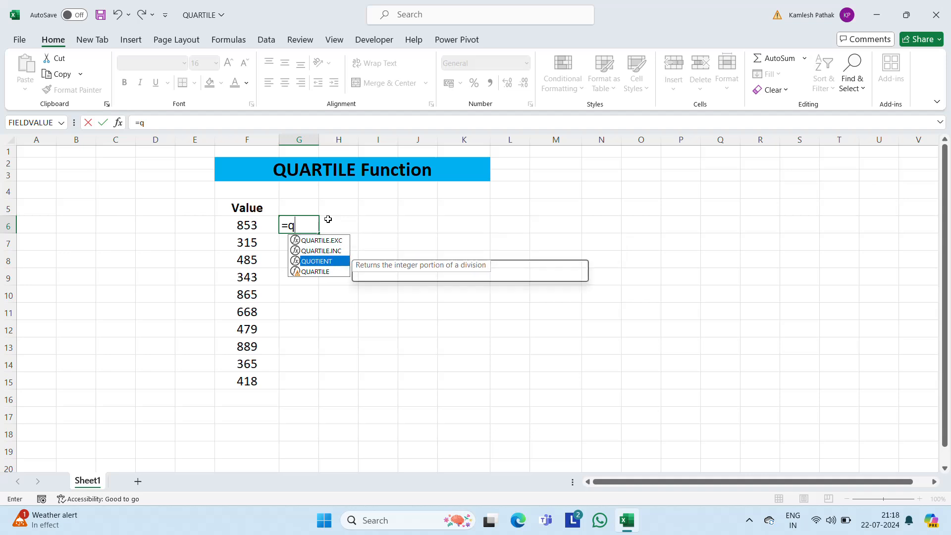
pyautogui.press('Down')
pyautogui.press('Tab')
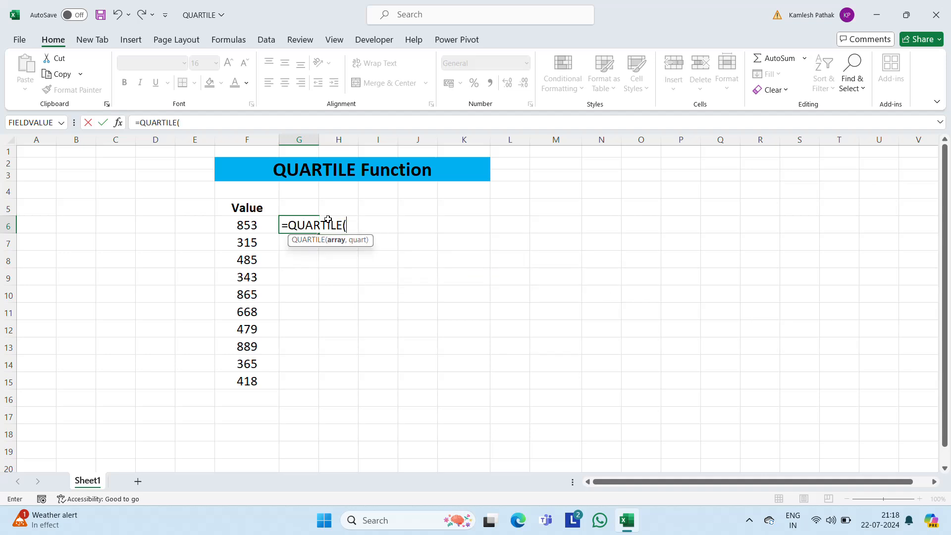
pyautogui.press('BackSpace')
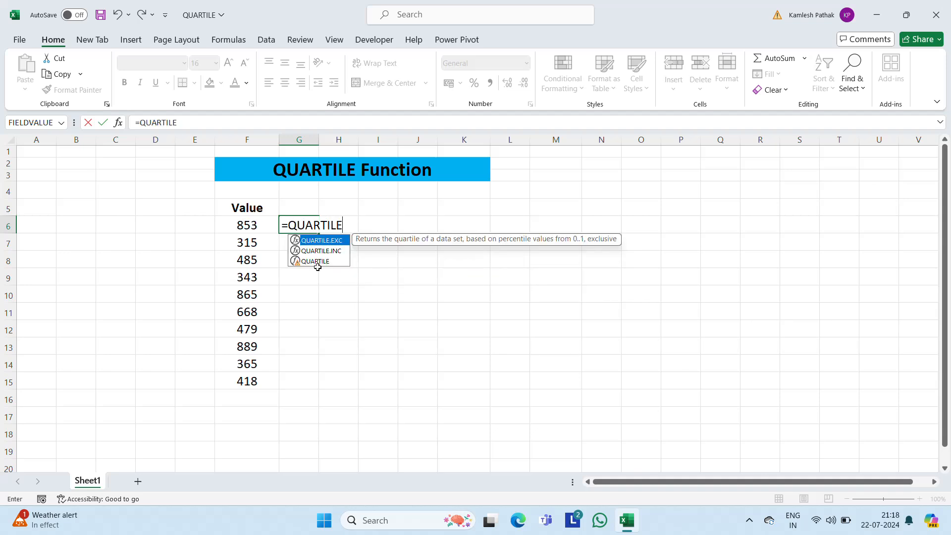
pyautogui.press('Down')
pyautogui.press('Down')
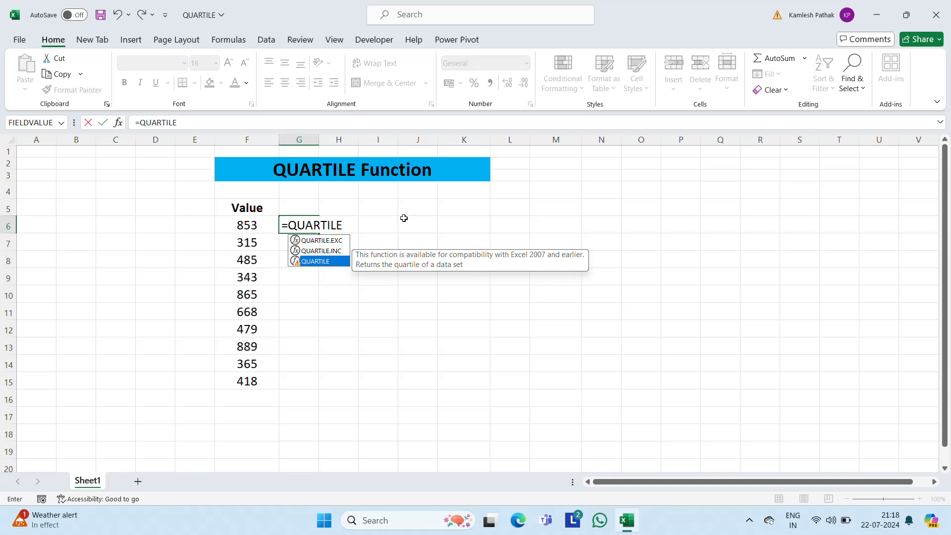
pyautogui.write('(')
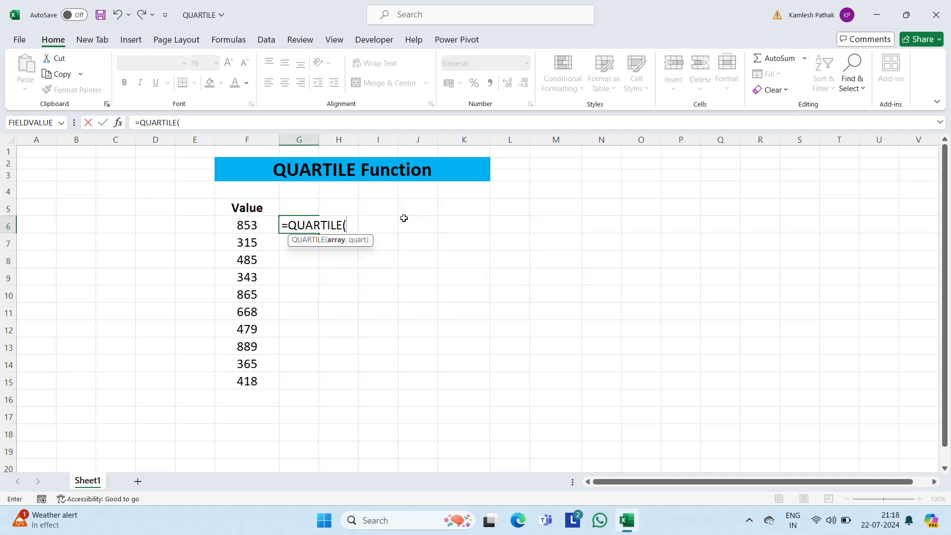
# Complete the G6 formula as =QUARTILE(F6:F15,0) to return the minimum value.
pyautogui.click(231, 227)
pyautogui.hotkey('ctrl', 'shift', 'Down')
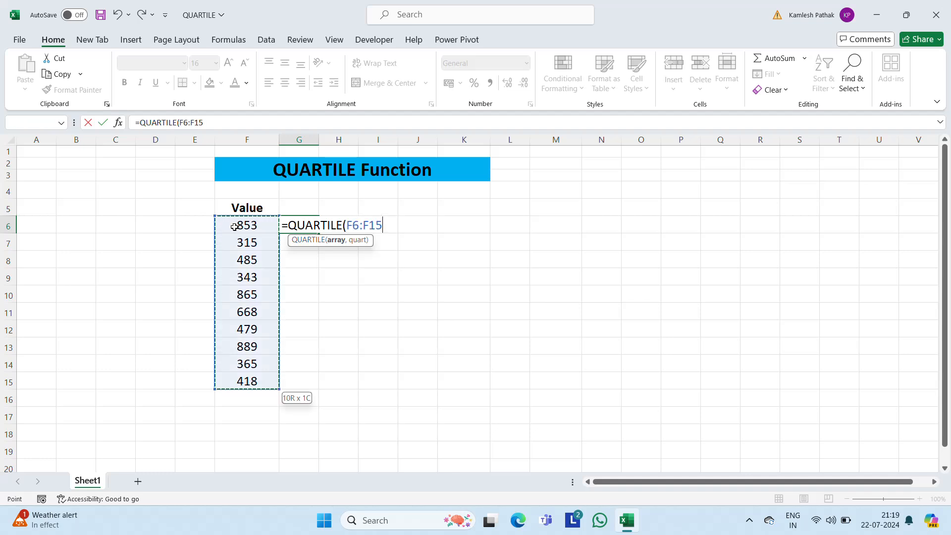
pyautogui.write(',')
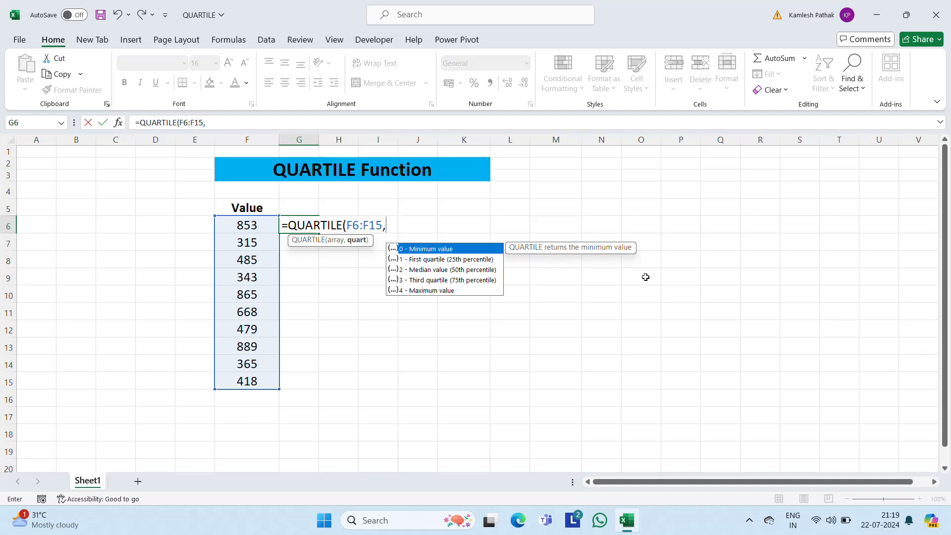
pyautogui.write('0)')
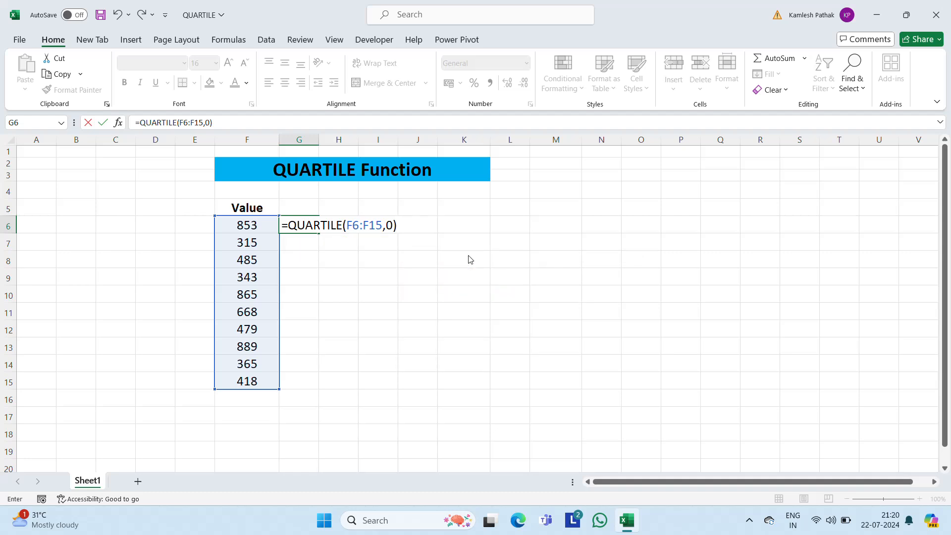
pyautogui.press('Return')
pyautogui.press('Up')
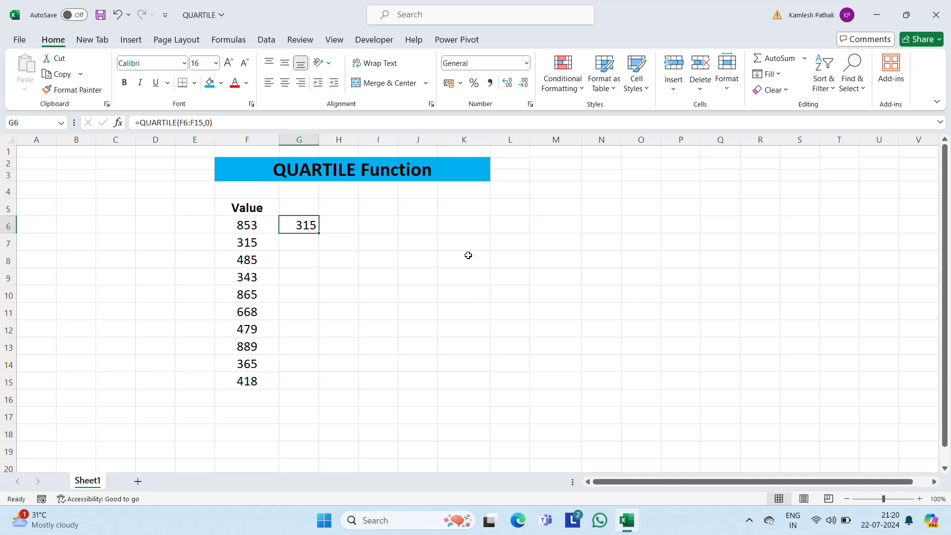
# Highlight the minimum value in cell F7 with a yellow fill and bold text.
pyautogui.click(250, 242)
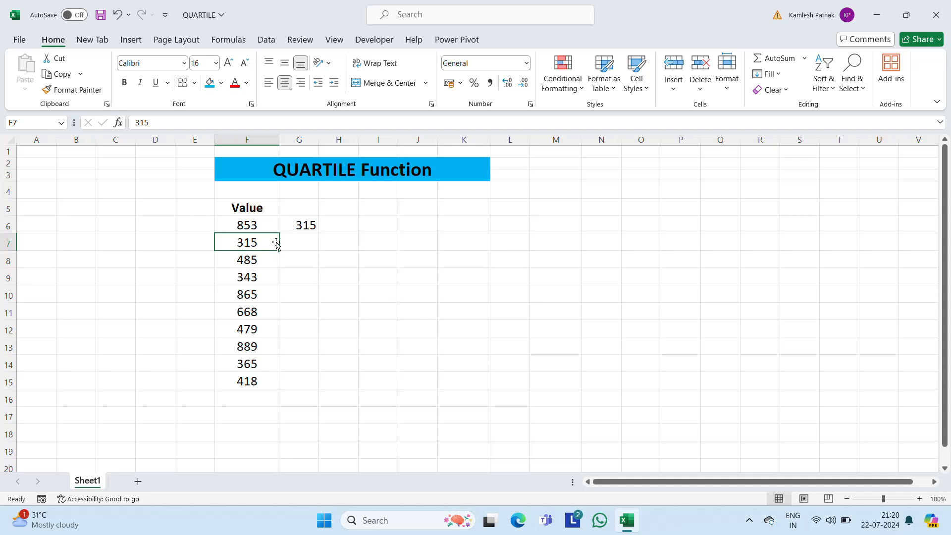
pyautogui.click(221, 84)
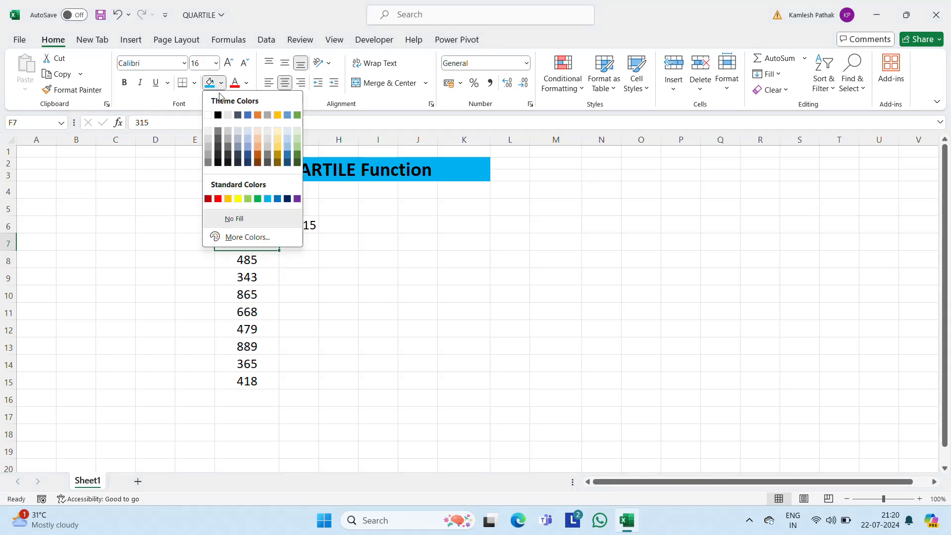
pyautogui.click(238, 199)
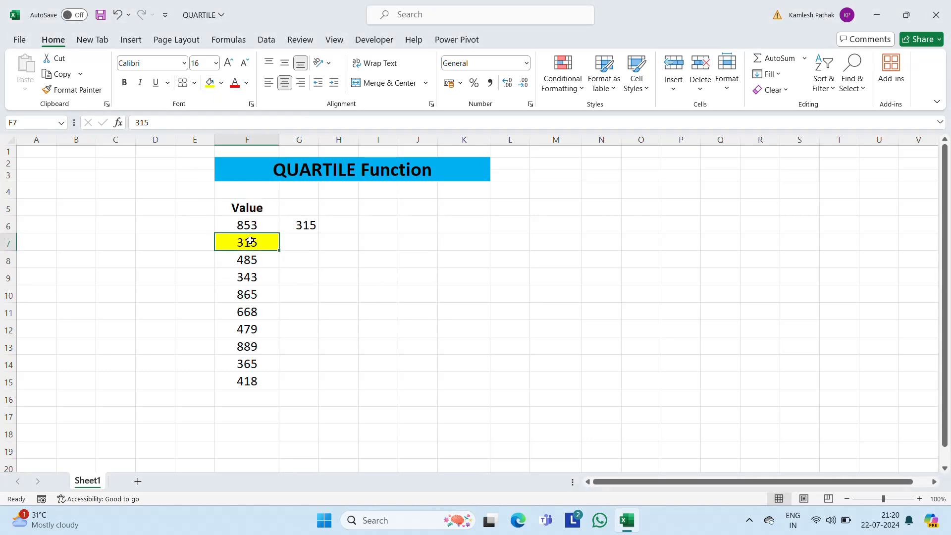
pyautogui.click(124, 84)
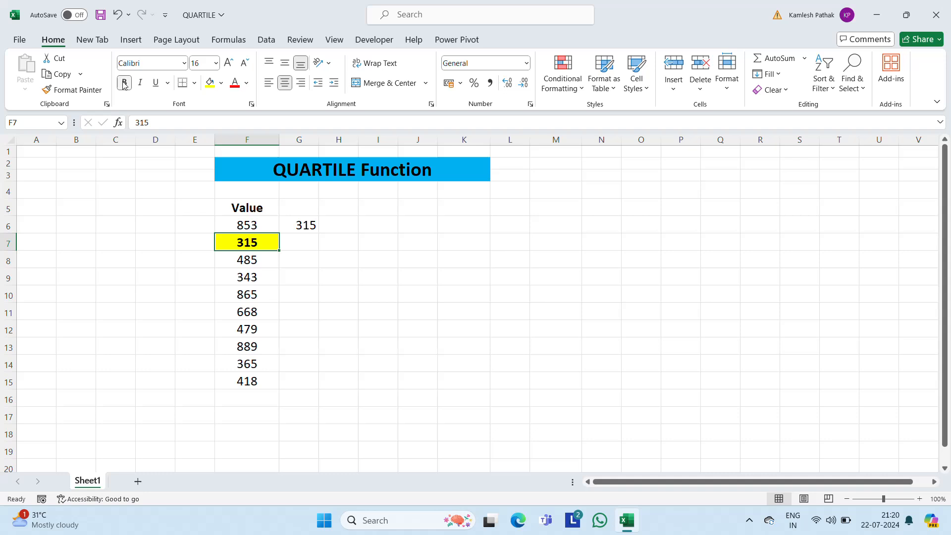
# Enter 0 in cell G5 as the heading above the quartile result and make it bold.
pyautogui.click(297, 226)
pyautogui.press('Up')
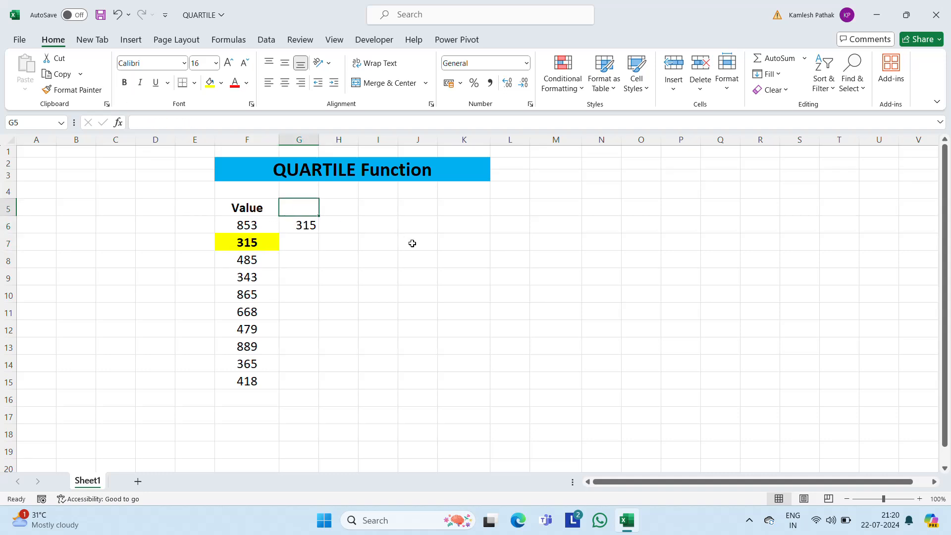
pyautogui.write('0')
pyautogui.press('Return')
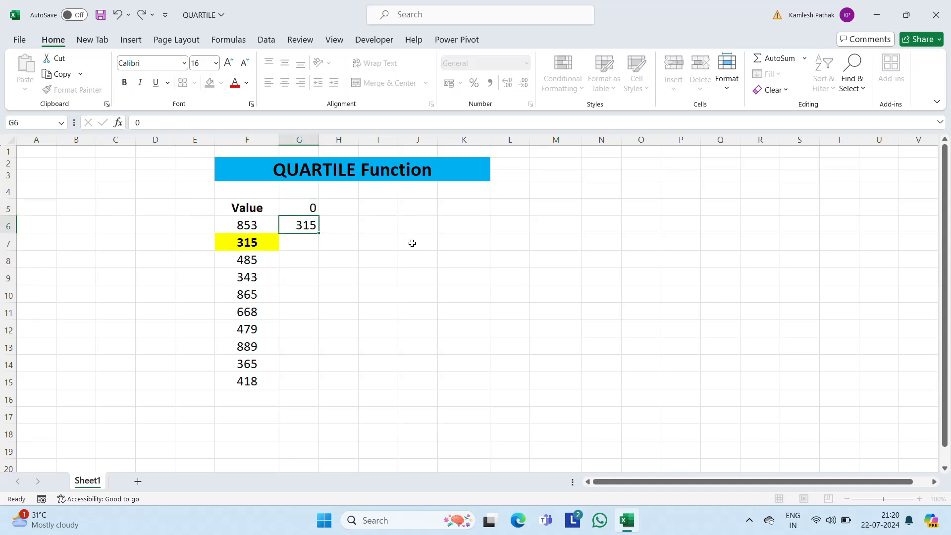
pyautogui.press('Up')
pyautogui.press('Up')
pyautogui.press('Down')
pyautogui.hotkey('ctrl', 'b')
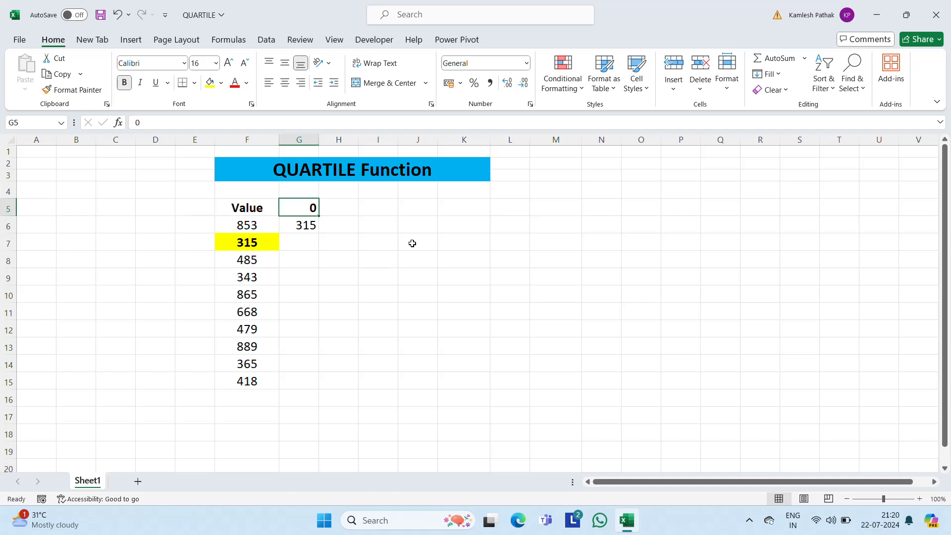
pyautogui.press('Down')
pyautogui.press('Up')
# Enter 1 in cell H5 as the heading for the first quartile.
pyautogui.press('Right')
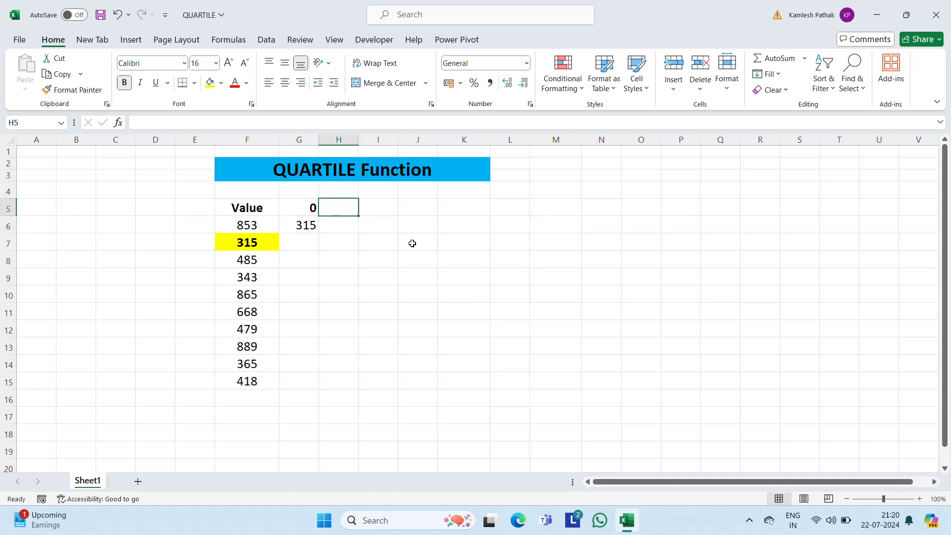
pyautogui.press('Down')
pyautogui.press('Up')
pyautogui.write('1')
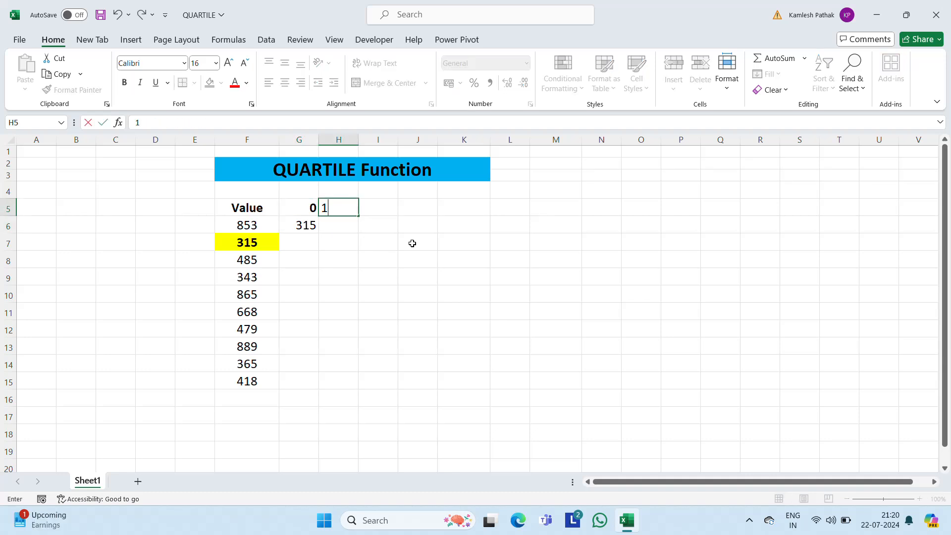
pyautogui.press('Return')
# Enter =QUARTILE(F6:F15,1) in cell H6 to calculate the first quartile of the value list.
pyautogui.write('=')
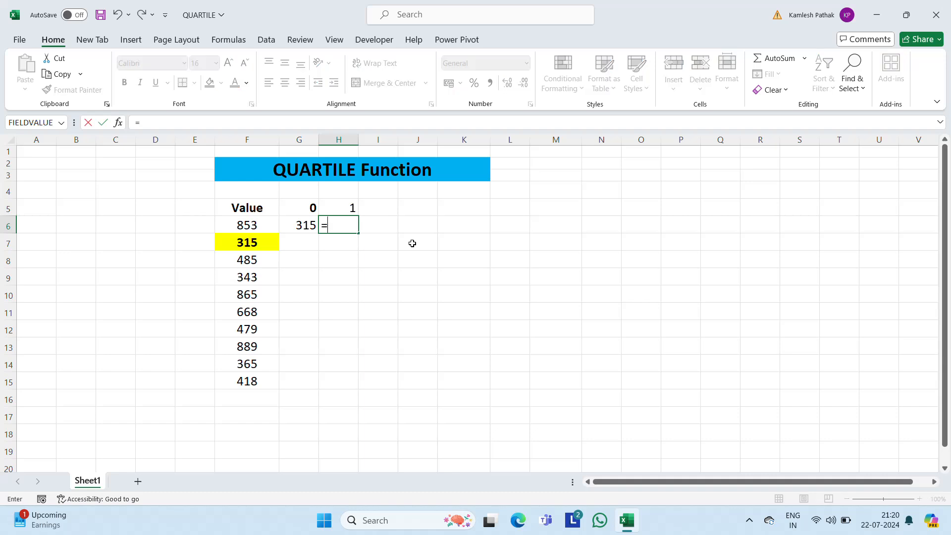
pyautogui.write('q')
pyautogui.press('Tab')
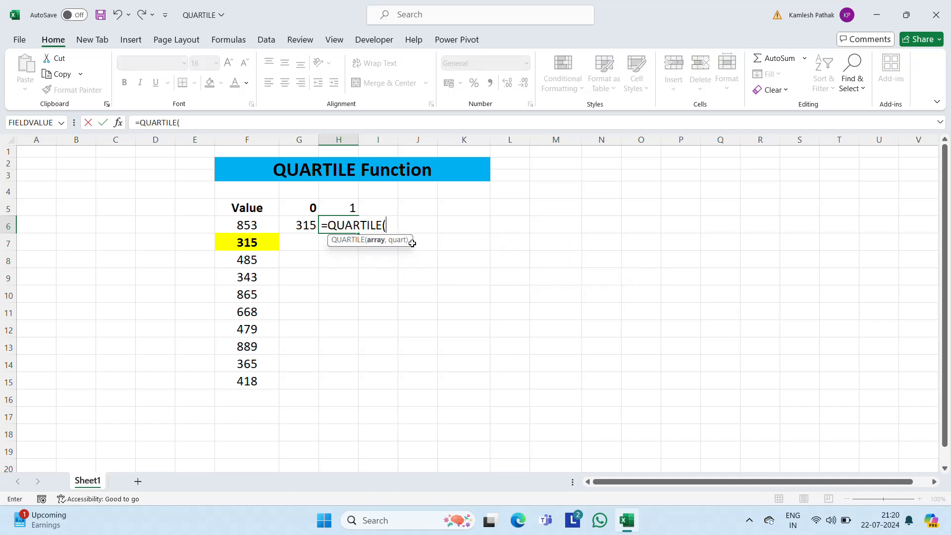
pyautogui.press('Left')
pyautogui.press('Left')
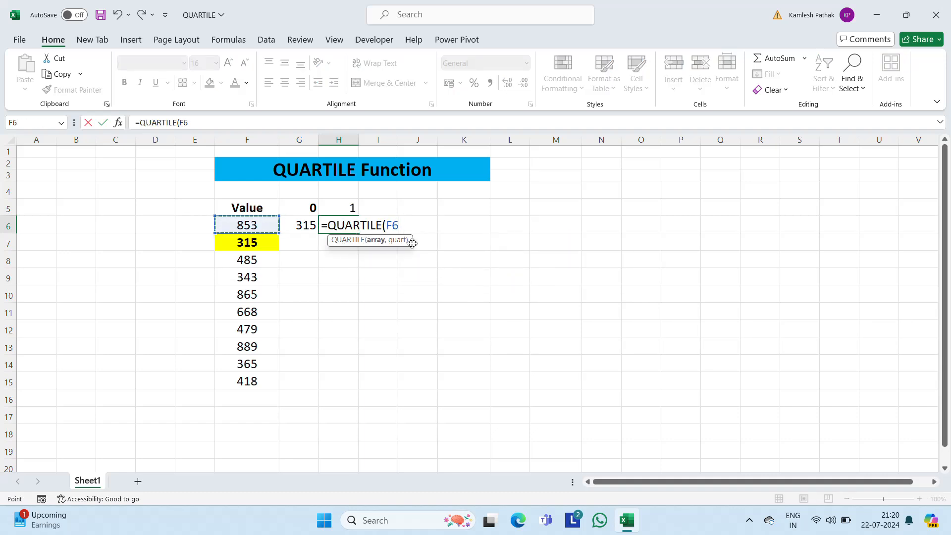
pyautogui.hotkey('ctrl', 'shift', 'Down')
pyautogui.write(',')
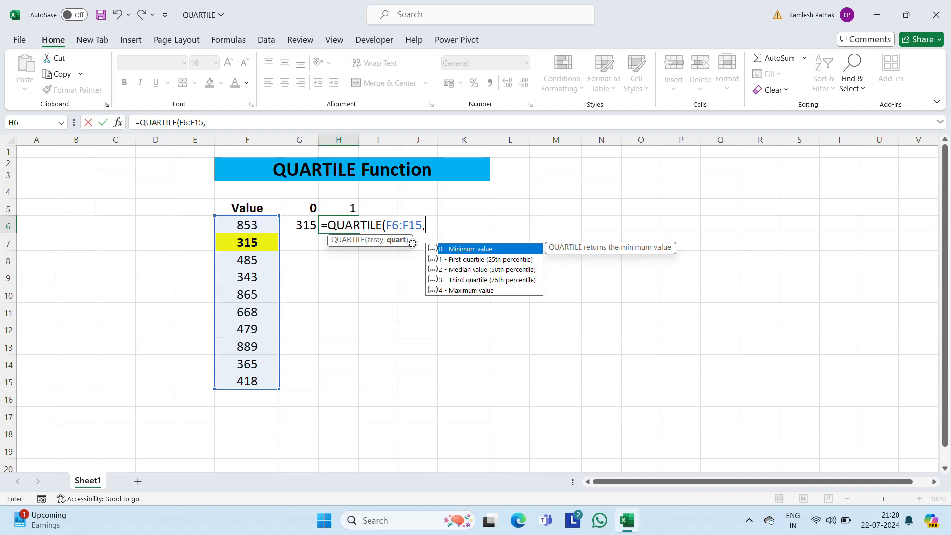
pyautogui.press('Down')
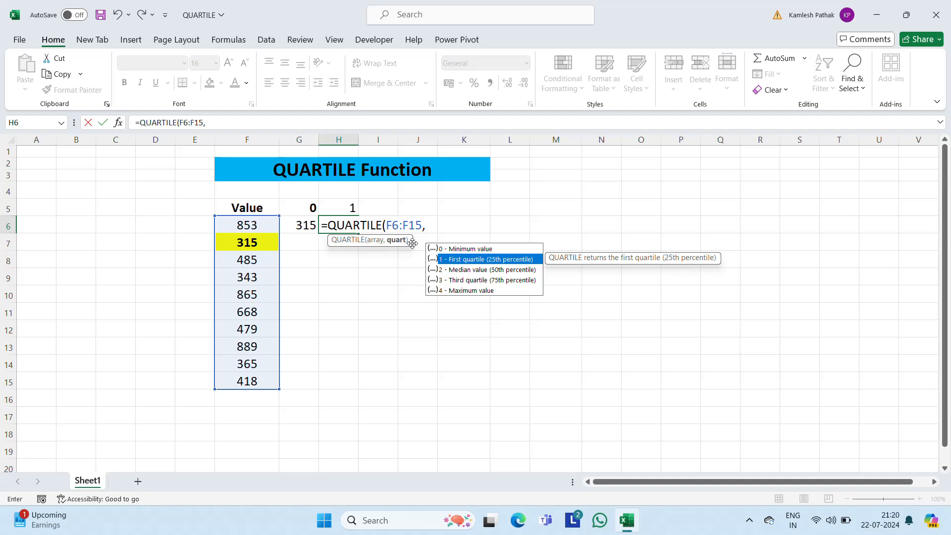
pyautogui.press('Tab')
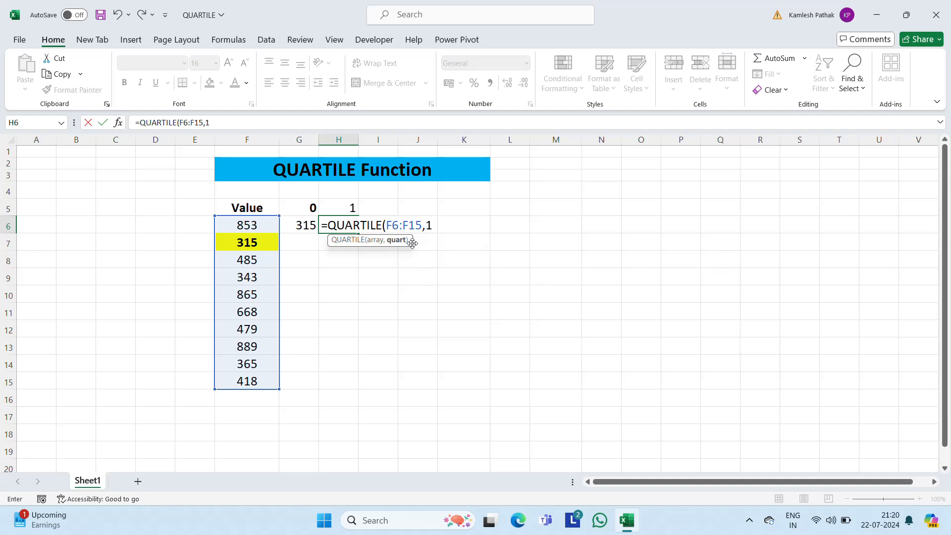
pyautogui.press('Return')
pyautogui.press('Up')
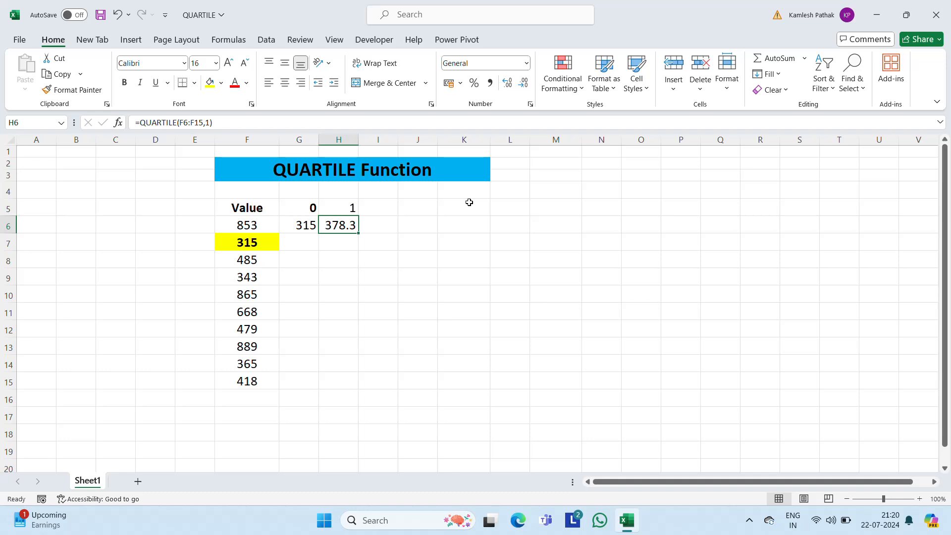
# Delete the quart argument of the H6 formula to show its options and re-enter it as 1.
pyautogui.press('F2')
pyautogui.press('Left')
pyautogui.press('Left')
pyautogui.press('Left')
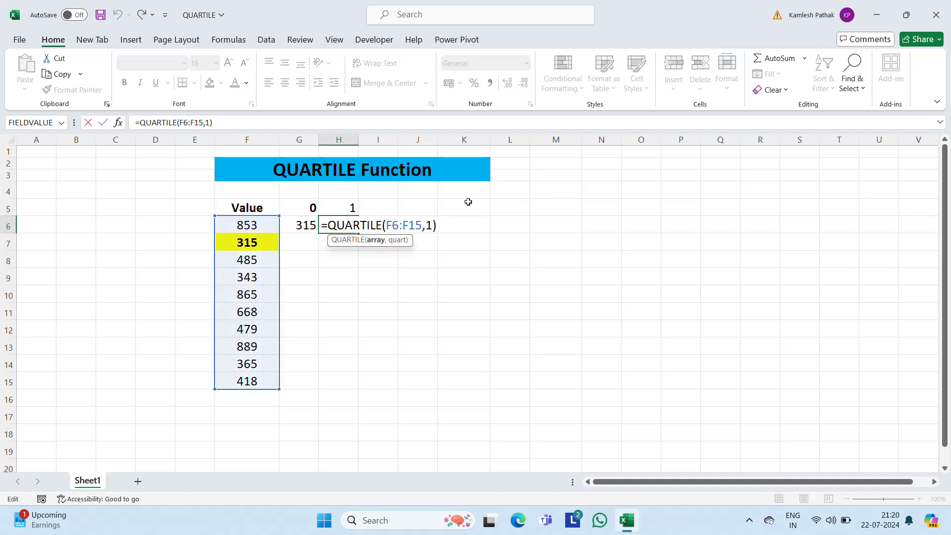
pyautogui.press('Delete')
pyautogui.write(',')
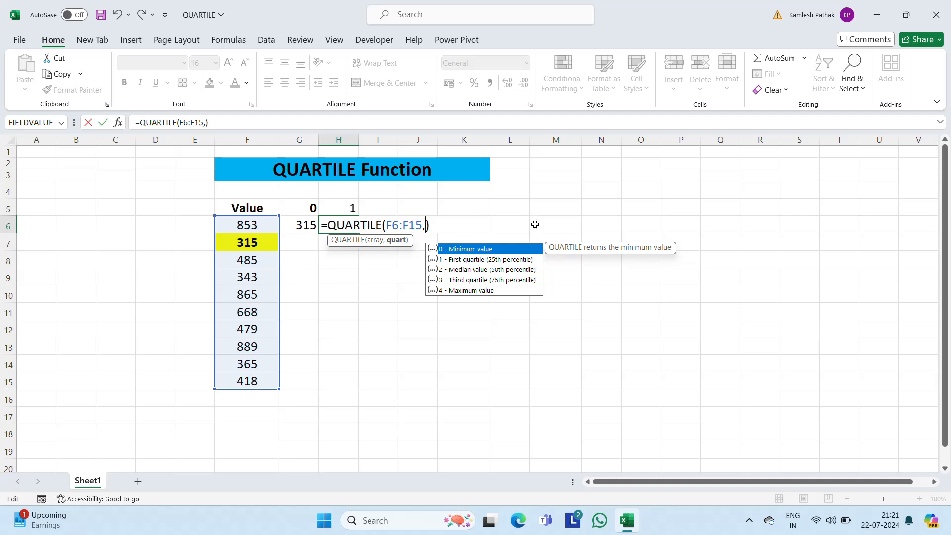
pyautogui.write('1')
pyautogui.press('Return')
pyautogui.press('Up')
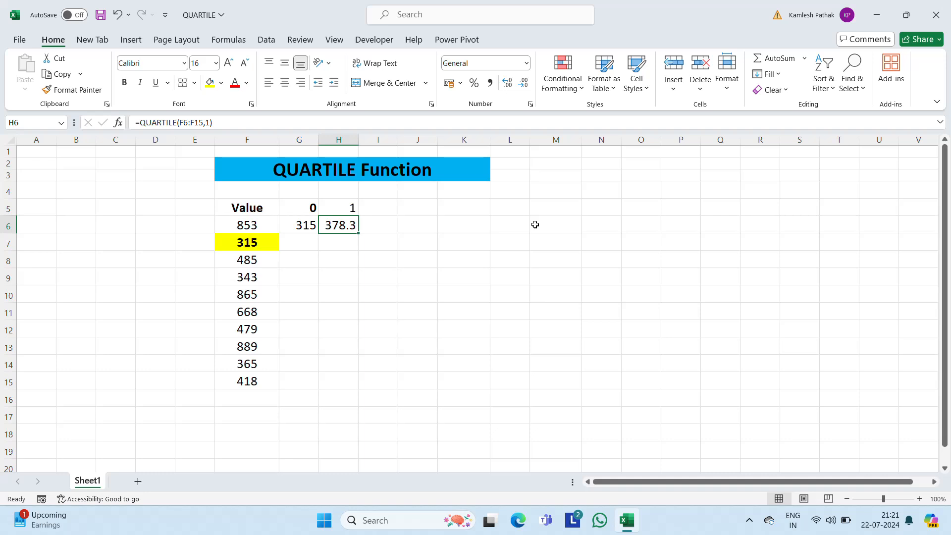
# Make the heading 1 in cell H5 bold.
pyautogui.click(348, 207)
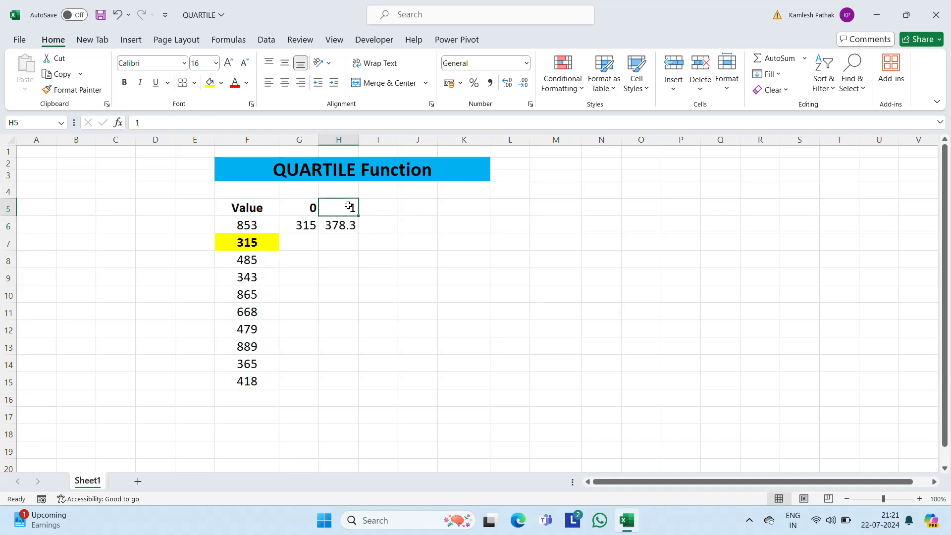
pyautogui.press('Down')
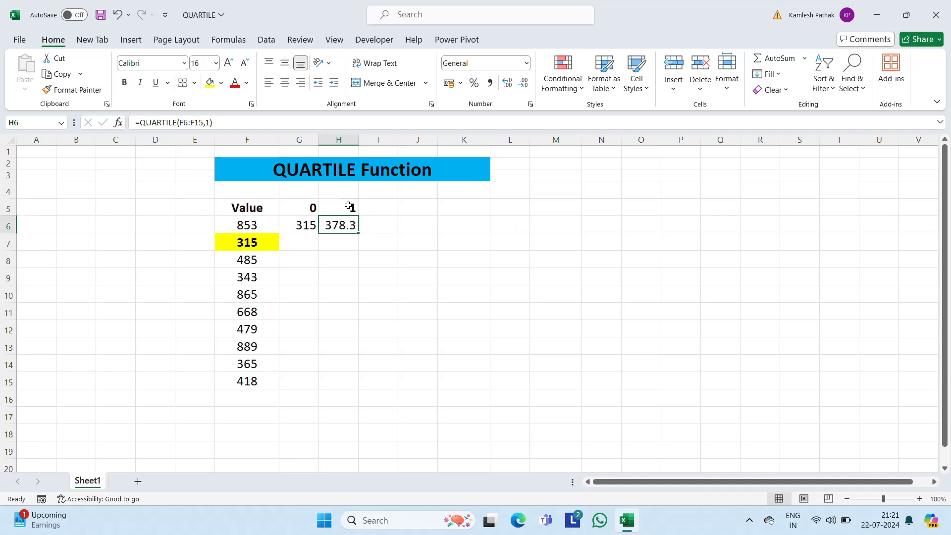
pyautogui.press('Right')
pyautogui.press('Left')
# Copy the formula text from H6 into cell I6, keeping the F6:F15 range reference.
pyautogui.press('F2')
pyautogui.hotkey('shift', 'Home')
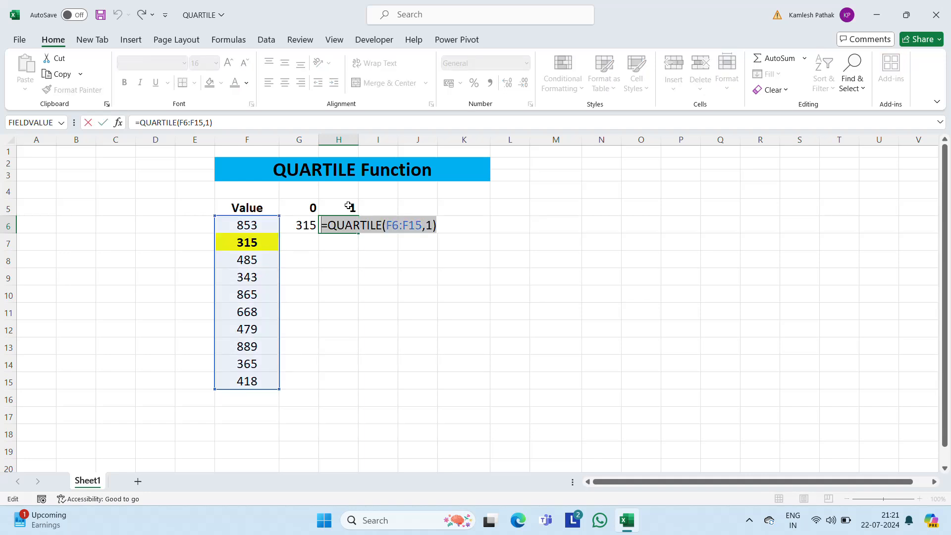
pyautogui.press('Escape')
pyautogui.press('Right')
pyautogui.press('Down')
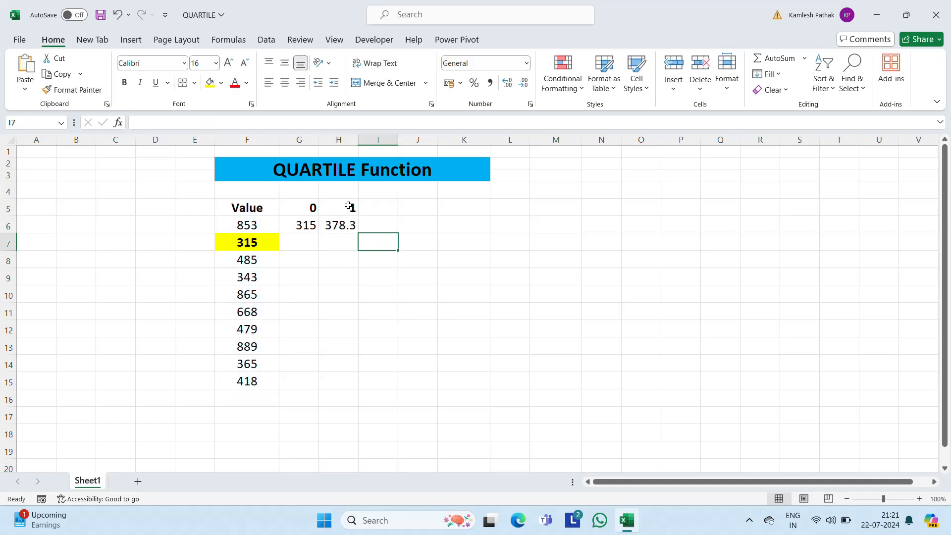
pyautogui.press('Up')
pyautogui.press('F2')
pyautogui.hotkey('ctrl', 'v')
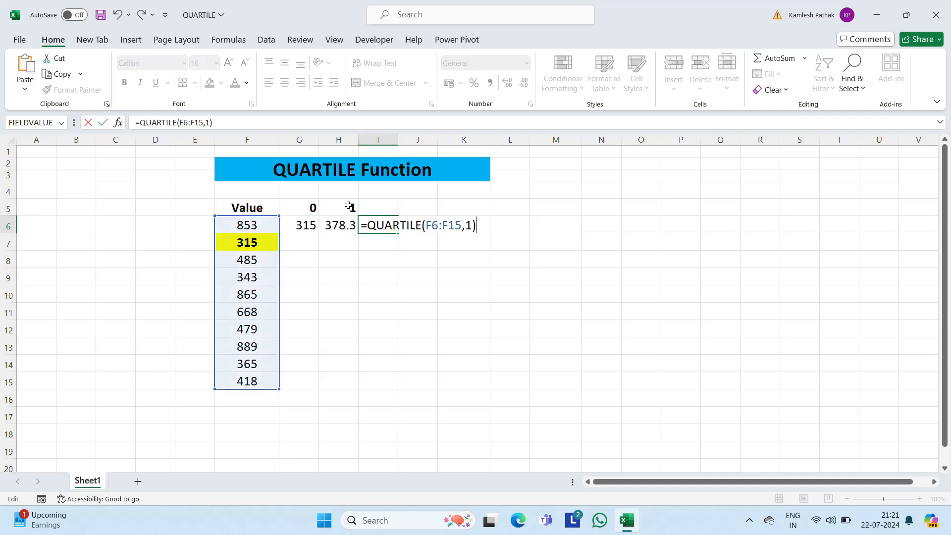
pyautogui.press('Return')
# Enter 2 in cell I5 as the heading for the median result and make it bold.
pyautogui.press('Up')
pyautogui.press('Up')
pyautogui.write('2')
pyautogui.press('Return')
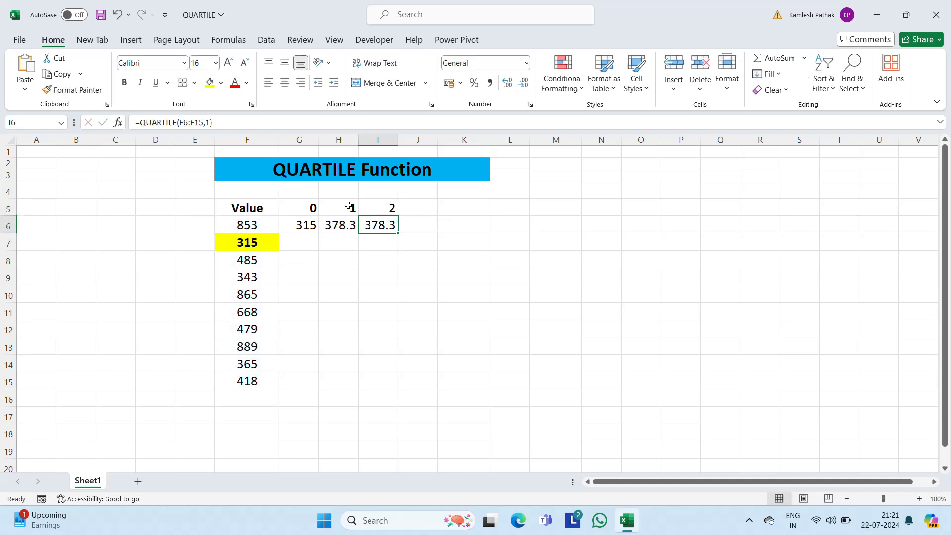
pyautogui.press('Up')
pyautogui.press('Down')
# Set the quart argument of the I6 formula to 2 to return the median value.
pyautogui.press('F2')
pyautogui.press('Left')
pyautogui.press('Left')
pyautogui.hotkey('shift', 'Right')
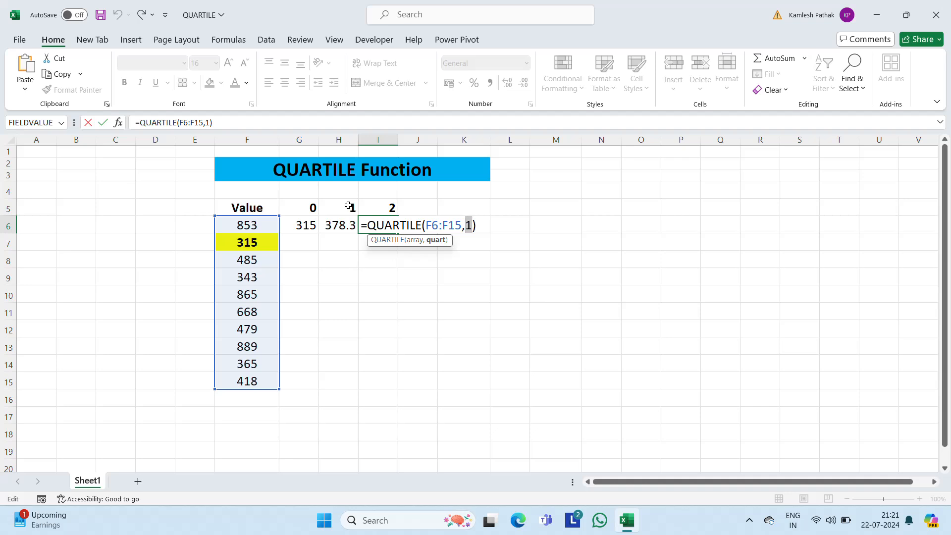
pyautogui.write('2')
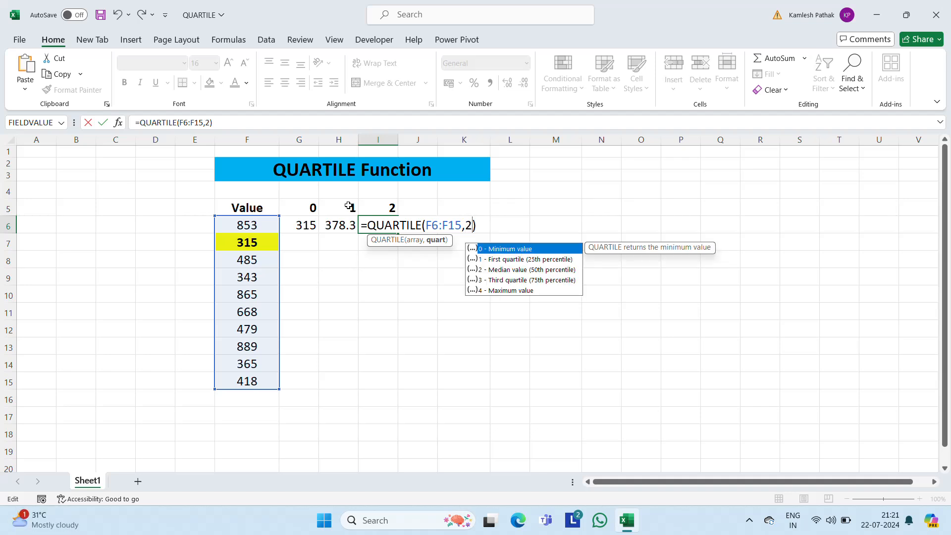
pyautogui.press('Down')
pyautogui.press('Down')
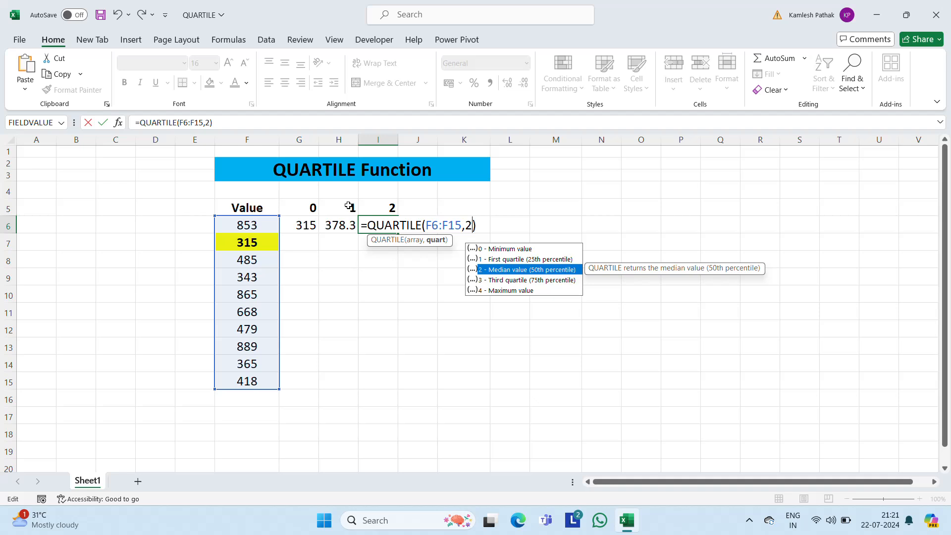
pyautogui.press('Return')
pyautogui.press('Up')
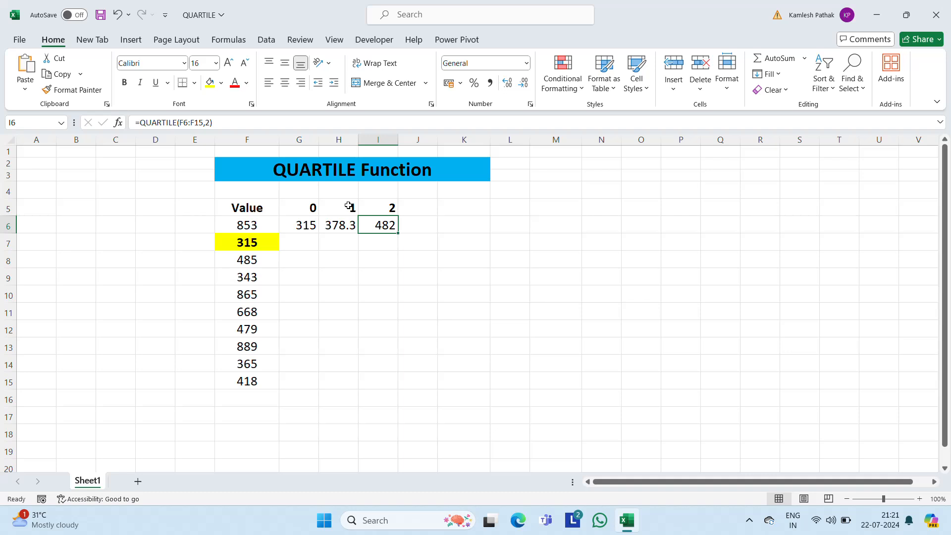
# Copy the bold heading from I5 to J5 and change its value to 3.
pyautogui.click(391, 208)
pyautogui.hotkey('ctrl', 'c')
pyautogui.press('Right')
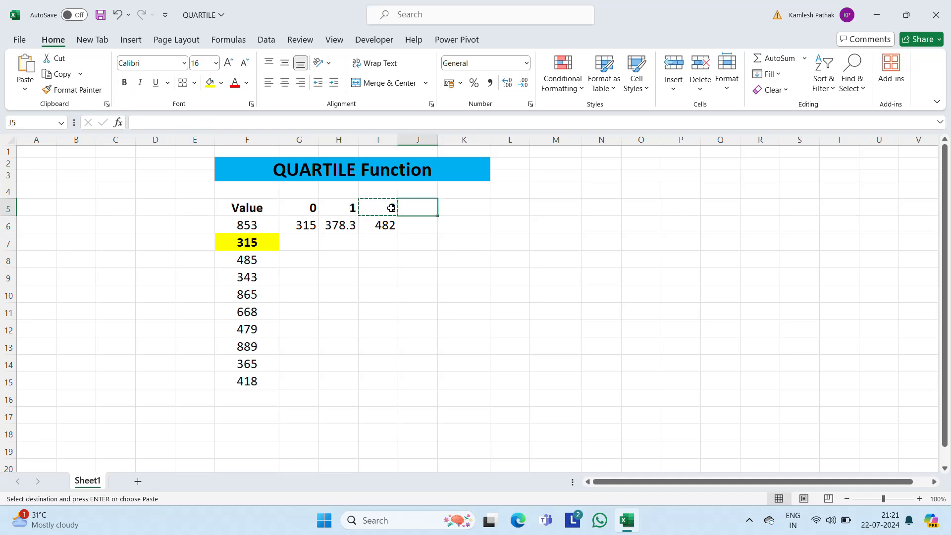
pyautogui.hotkey('ctrl', 'v')
pyautogui.press('F2')
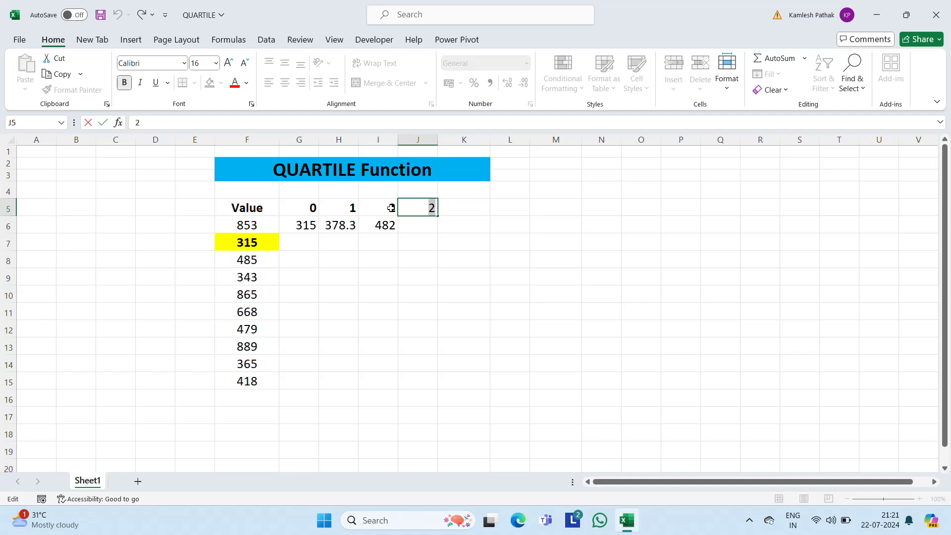
pyautogui.write('3')
pyautogui.press('Return')
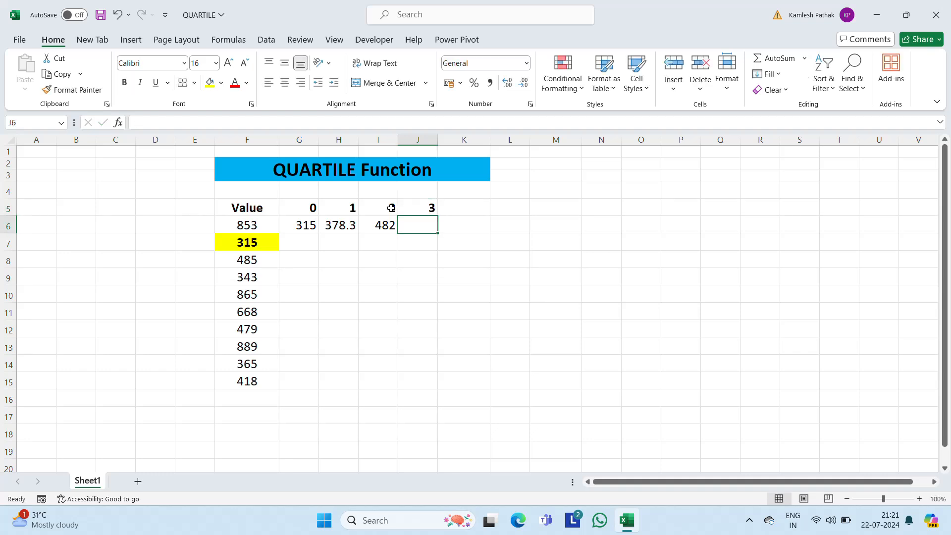
# Copy the QUARTILE formula cell I6 into J6.
pyautogui.press('Left')
pyautogui.hotkey('ctrl', 'c')
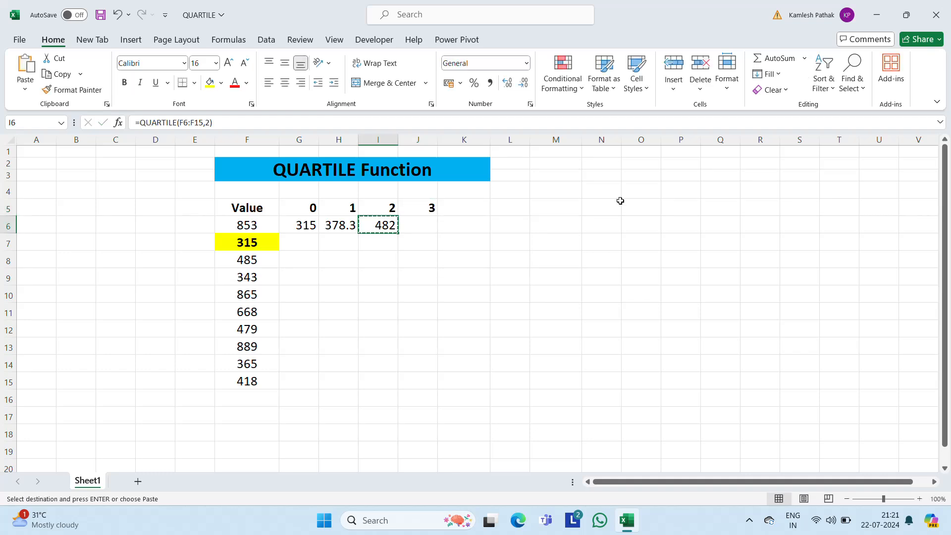
pyautogui.press('Right')
pyautogui.hotkey('ctrl', 'v')
pyautogui.press('Escape')
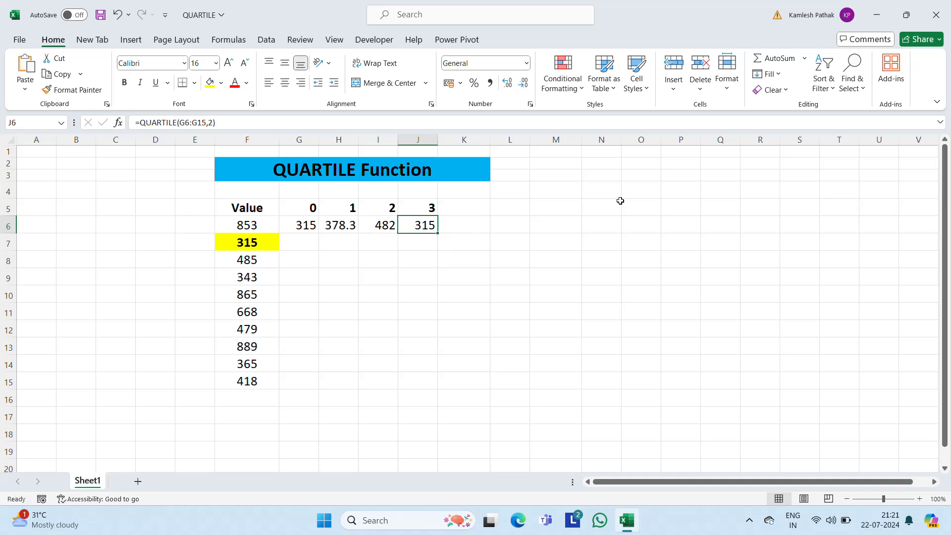
# Set the quart argument of the J6 formula to 3 for the third quartile.
pyautogui.press('F2')
pyautogui.press('Left')
pyautogui.press('Left')
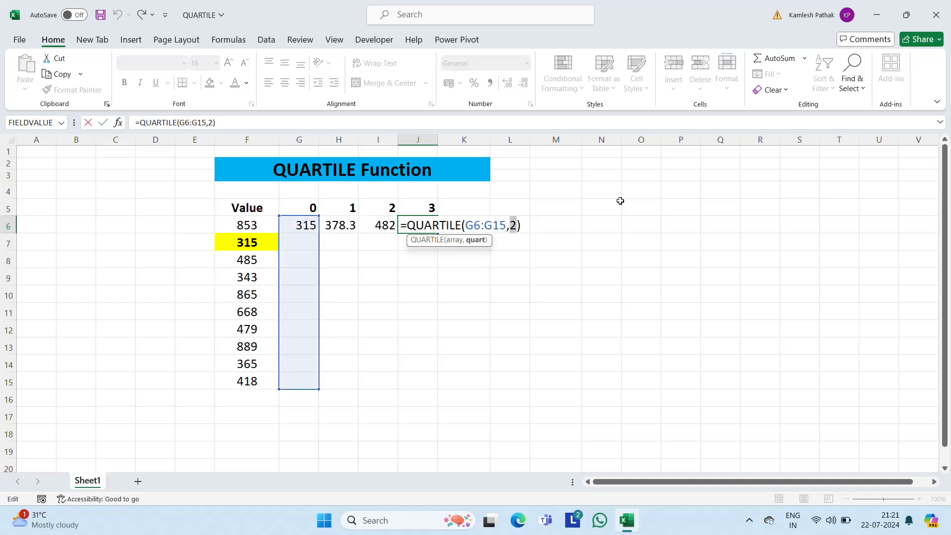
pyautogui.write('3')
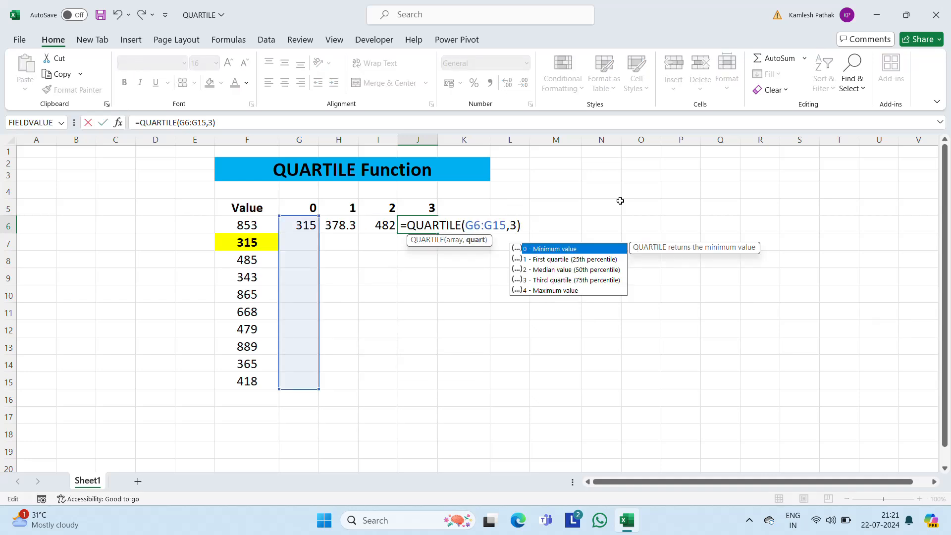
pyautogui.press('Return')
pyautogui.press('Up')
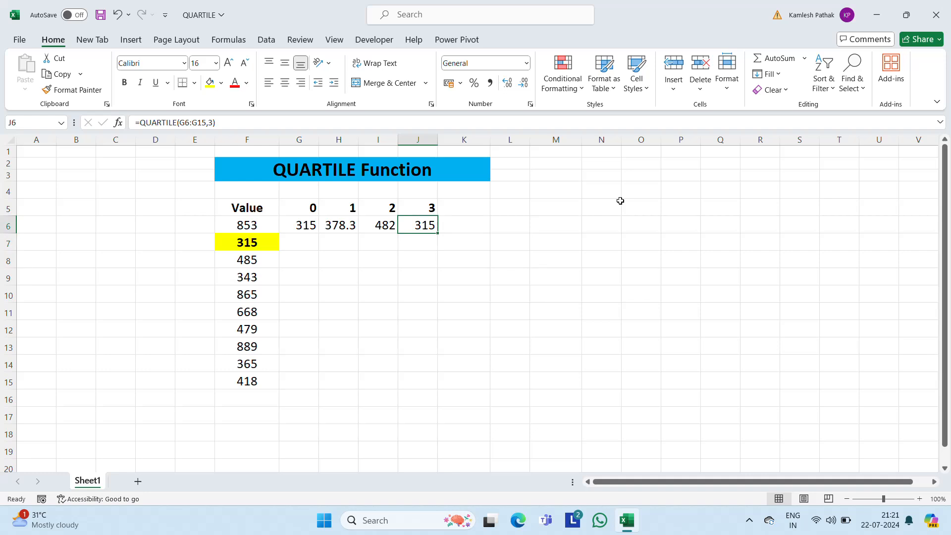
# Delete the quart argument of the J6 formula and re-enter it by choosing 3 - Third quartile (75th percentile).
pyautogui.press('Left')
pyautogui.press('Left')
pyautogui.press('Right')
pyautogui.press('Right')
pyautogui.press('F2')
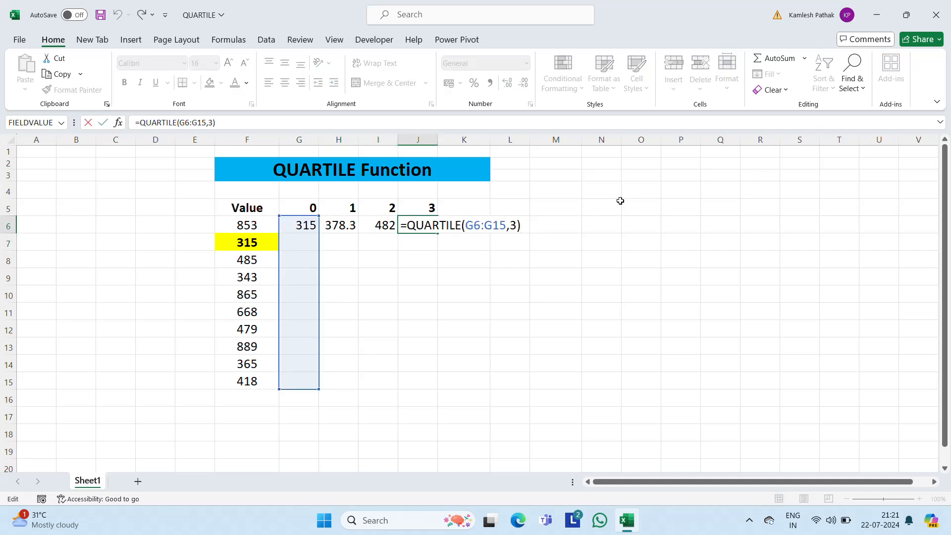
pyautogui.press('Left')
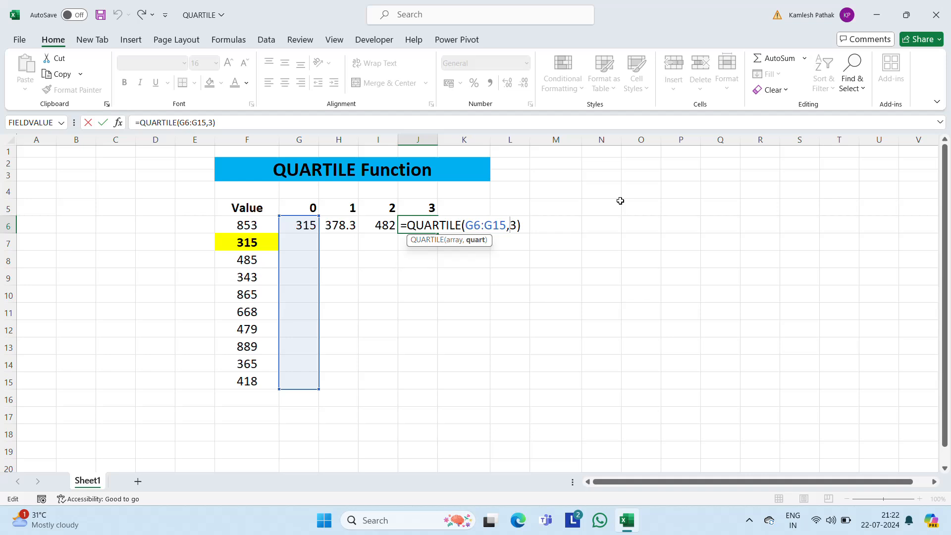
pyautogui.hotkey('shift', 'Left')
pyautogui.press('BackSpace')
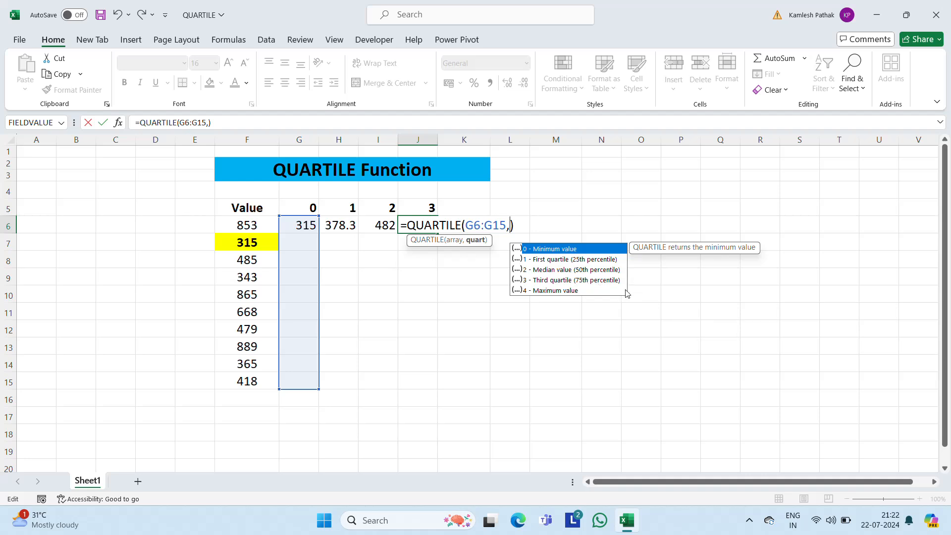
pyautogui.press('Down')
pyautogui.press('Down')
pyautogui.press('Down')
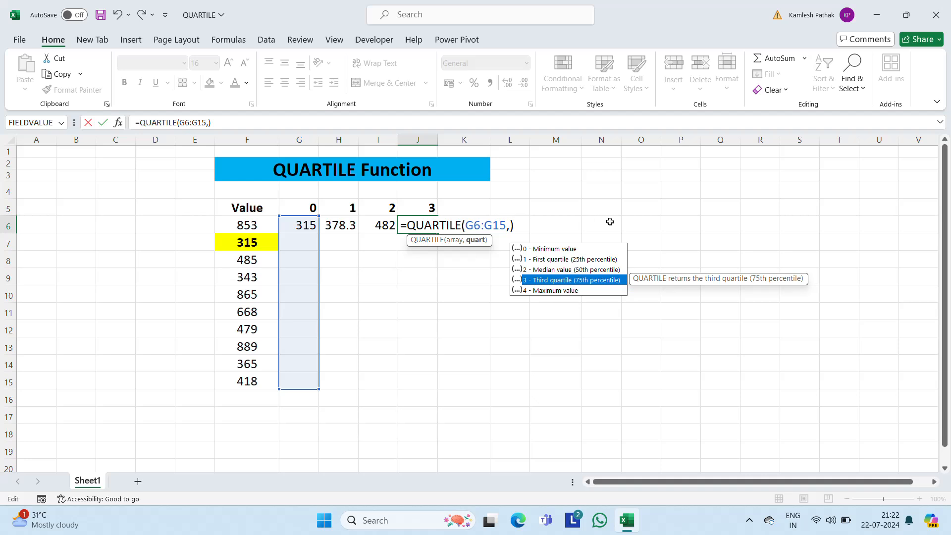
pyautogui.press('Tab')
pyautogui.hotkey('ctrl', 'Return')
pyautogui.press('Left')
pyautogui.press('Right')
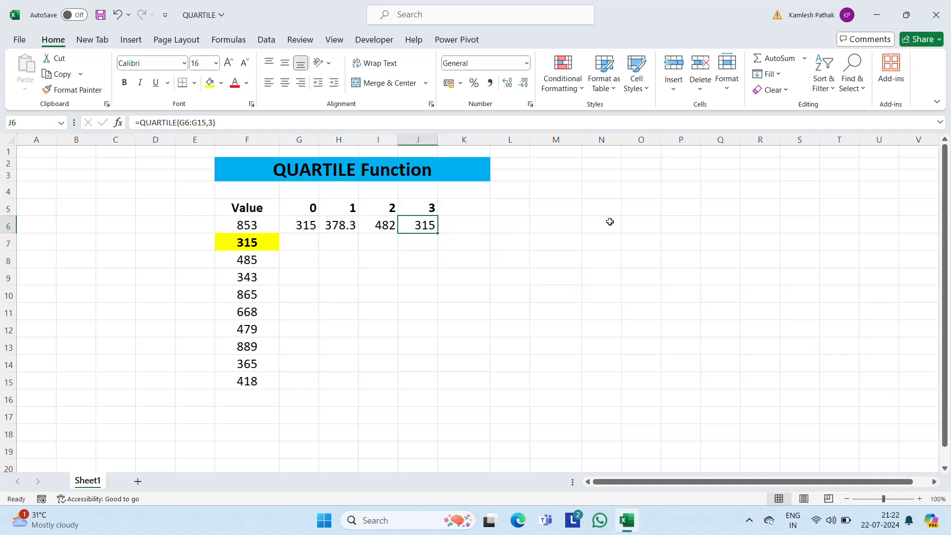
# Inspect the range and quart argument used by the QUARTILE formula in cell G6.
pyautogui.press('Left')
pyautogui.press('Left')
pyautogui.press('Left')
pyautogui.press('F2')
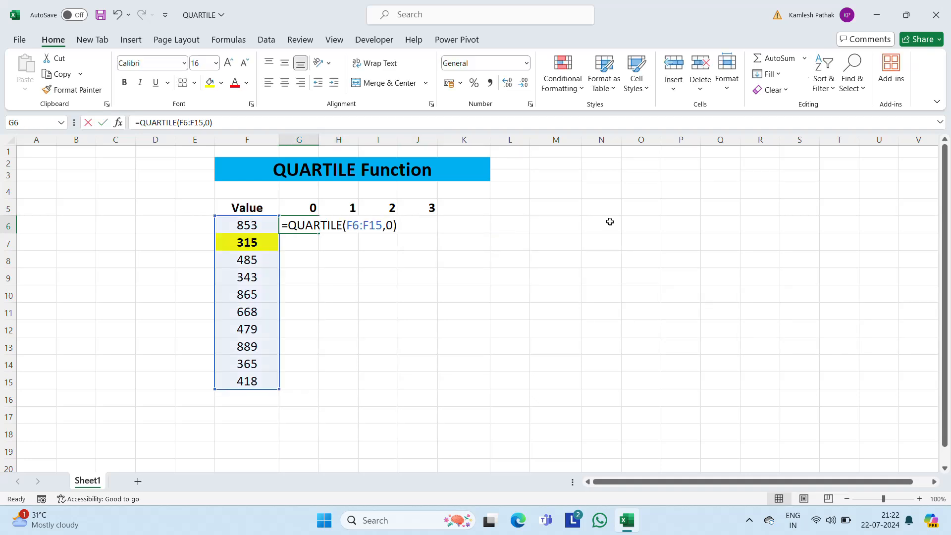
pyautogui.hotkey('ctrl', 'Return')
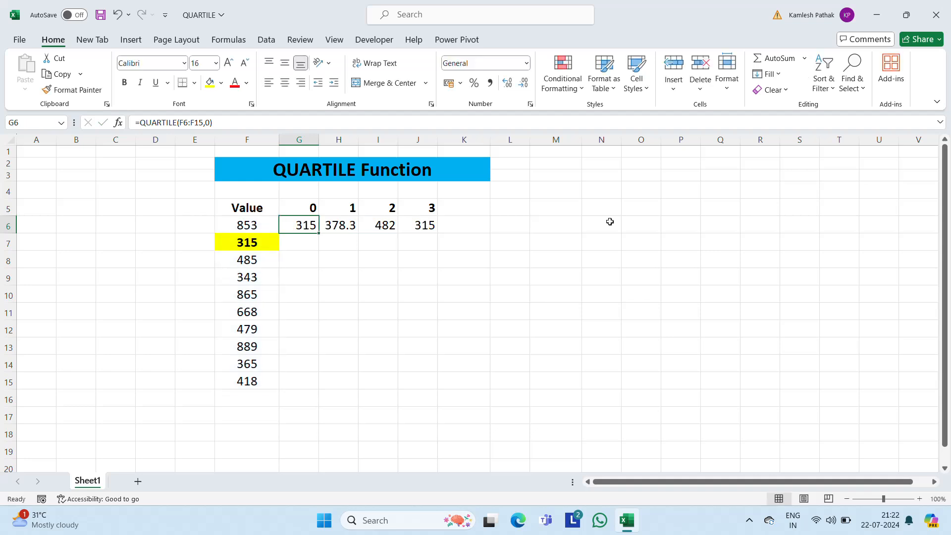
# Check the range and quart argument used by the QUARTILE formulas in cells H6 and I6.
pyautogui.press('Right')
pyautogui.press('F2')
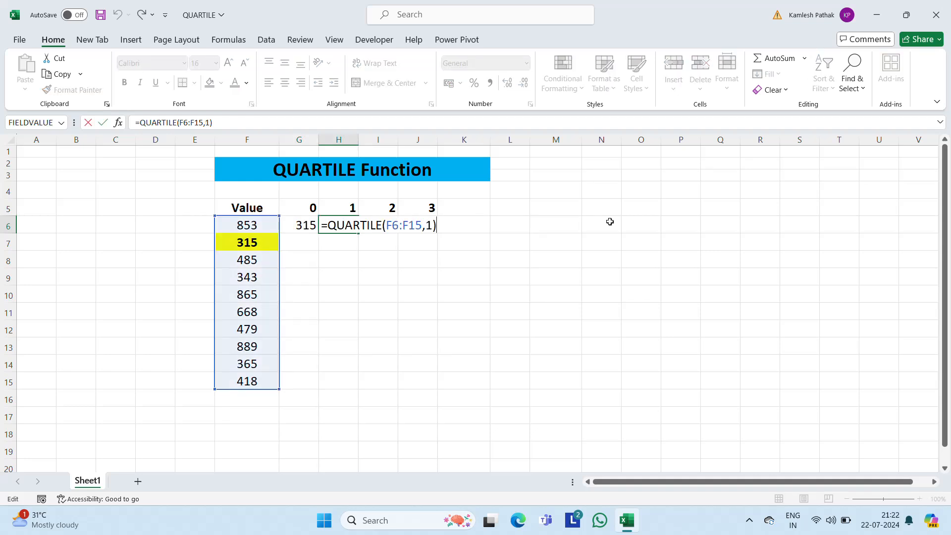
pyautogui.hotkey('ctrl', 'Return')
pyautogui.press('Right')
pyautogui.press('F2')
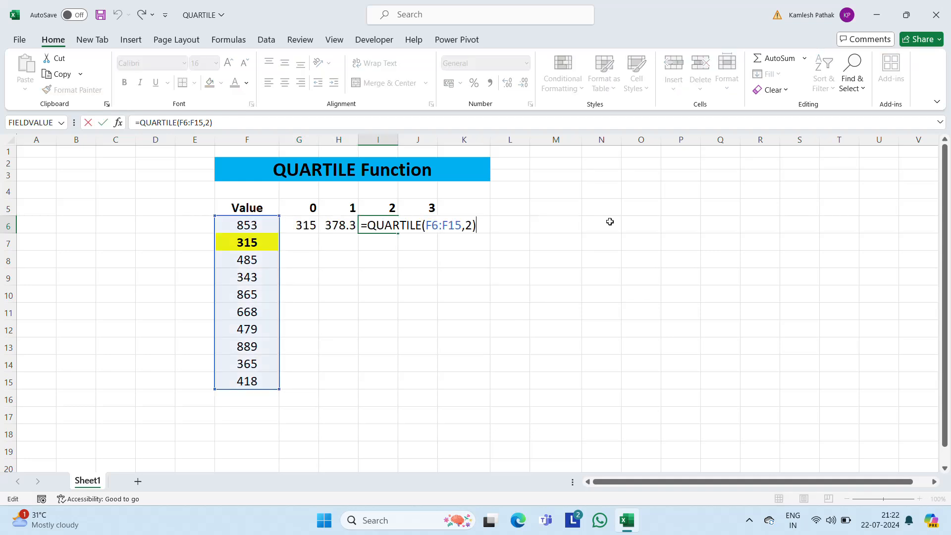
pyautogui.hotkey('ctrl', 'Return')
# Correct the array range of the QUARTILE formula in J6 to F6:F15.
pyautogui.press('Right')
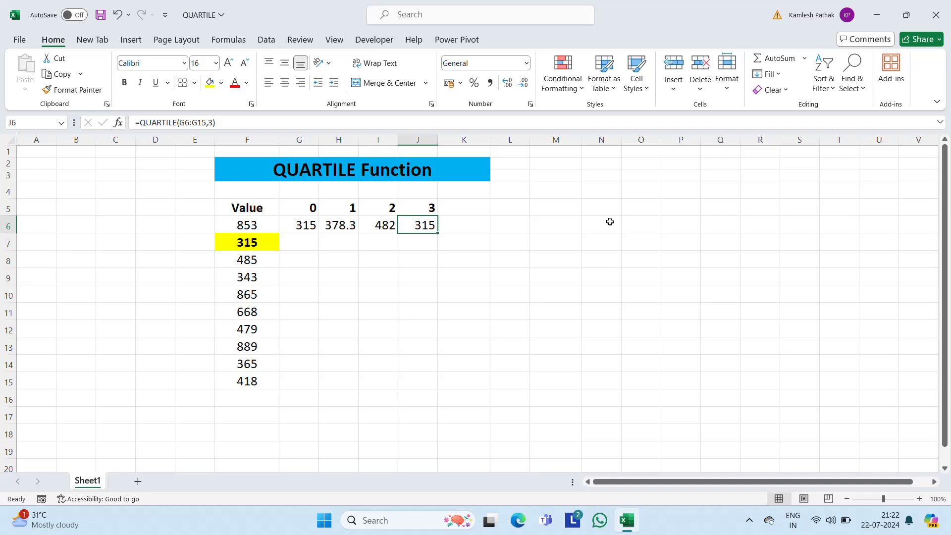
pyautogui.press('F2')
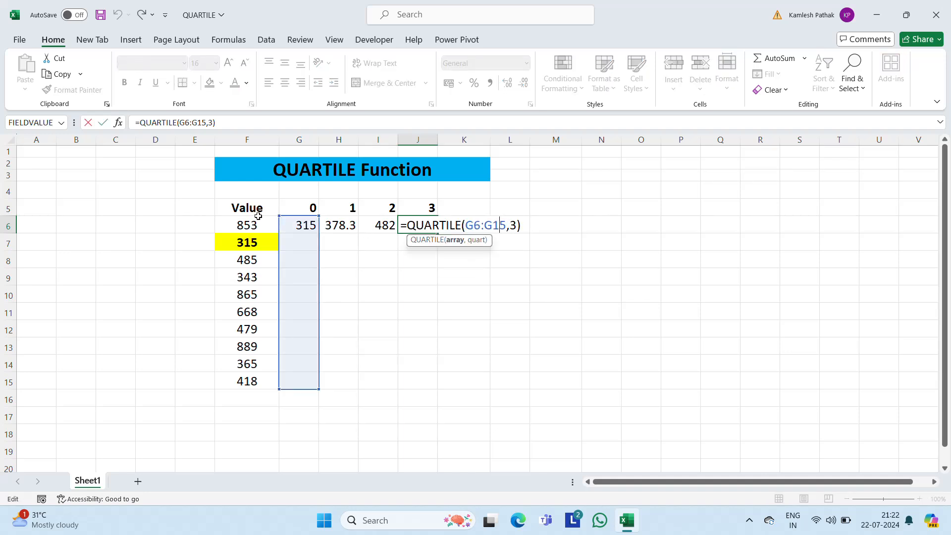
pyautogui.press('Left')
pyautogui.press('Left')
pyautogui.press('Left')
pyautogui.press('Left')
pyautogui.press('Left')
pyautogui.press('Left')
pyautogui.press('Left')
pyautogui.press('Left')
pyautogui.press('Left')
pyautogui.hotkey('shift', 'Right')
pyautogui.write('F')
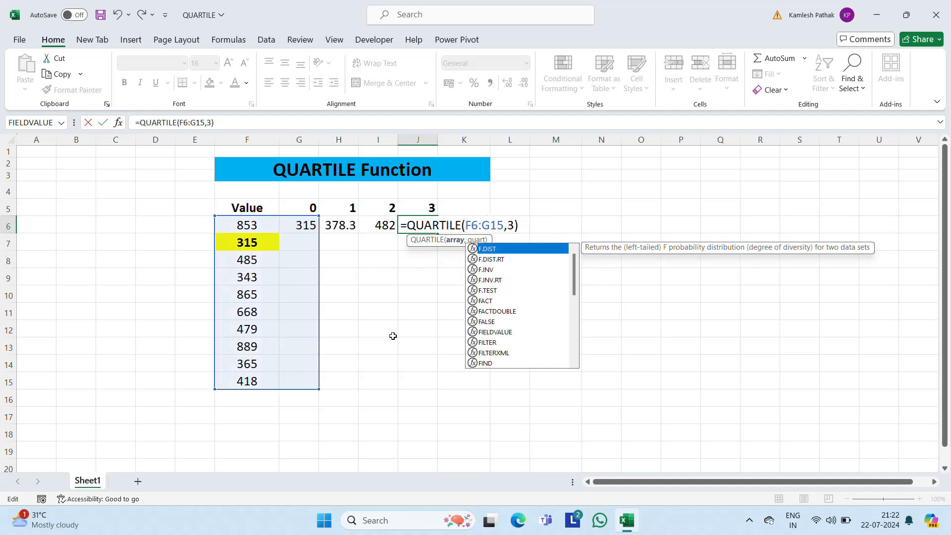
pyautogui.press('Right')
pyautogui.press('Right')
pyautogui.hotkey('shift', 'Right')
pyautogui.write('F')
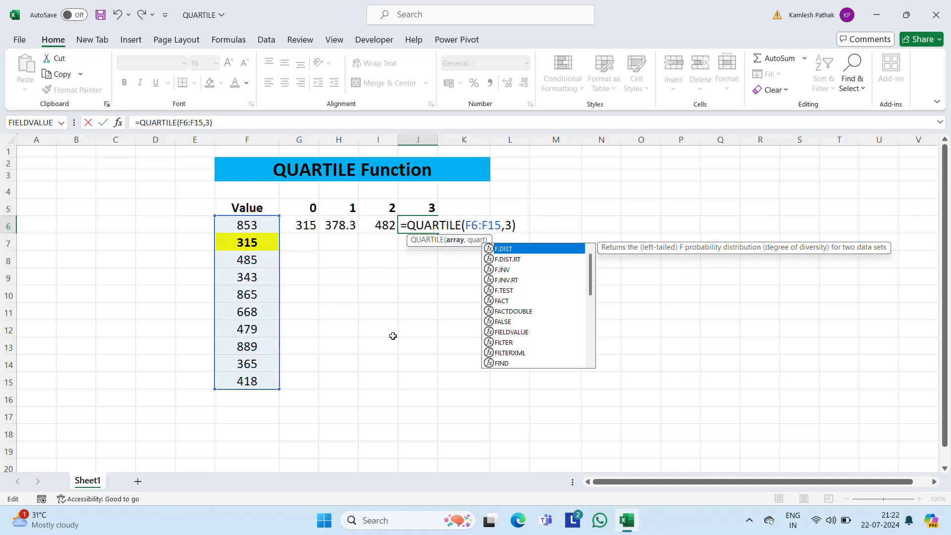
pyautogui.press('Escape')
pyautogui.hotkey('ctrl', 'Return')
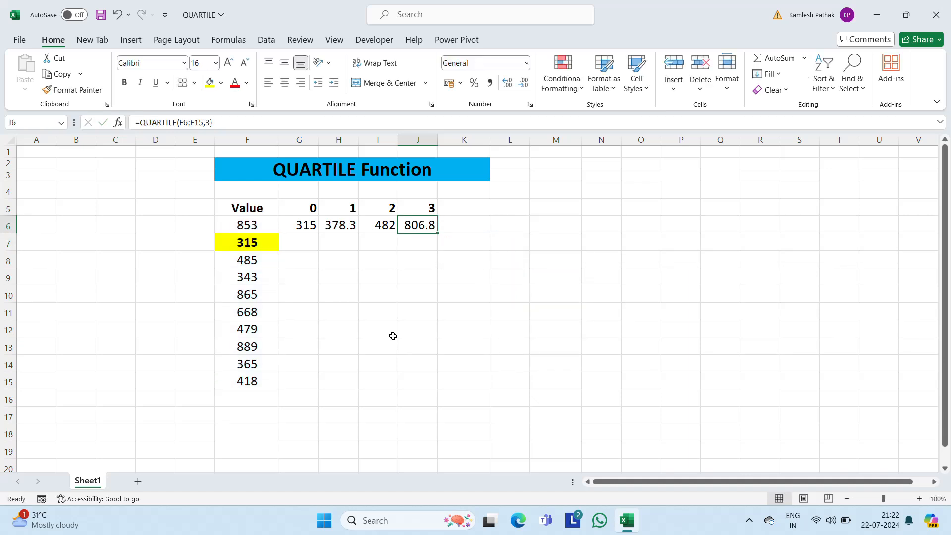
# Enter the heading "Smallest Value" in cell G4 above the 0 column and widen column G.
pyautogui.click(309, 226)
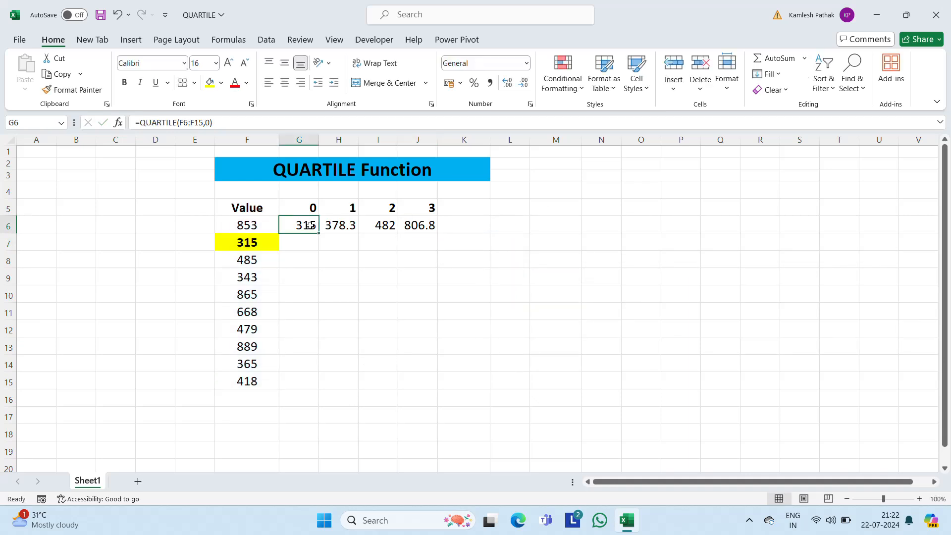
pyautogui.press('Up')
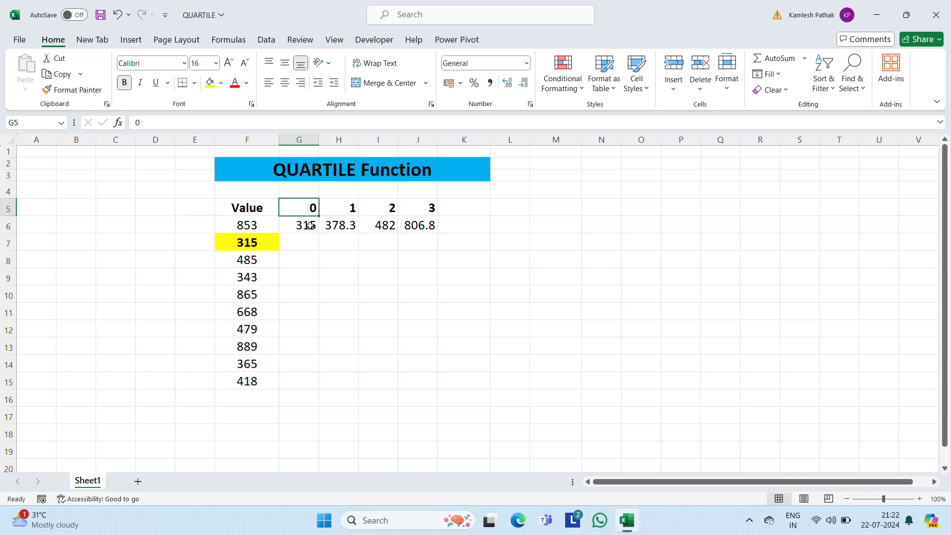
pyautogui.press('Up')
pyautogui.write('S')
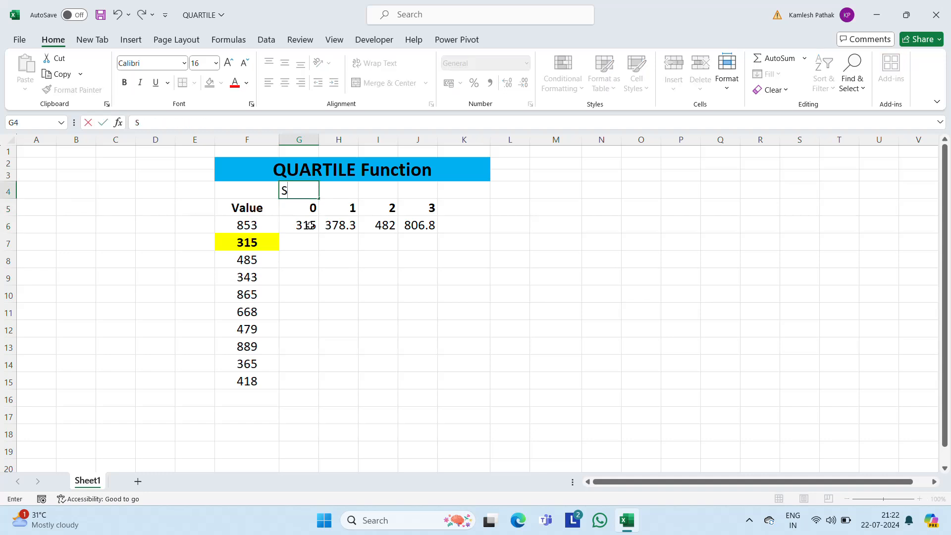
pyautogui.write('mallest Value')
pyautogui.click(308, 188)
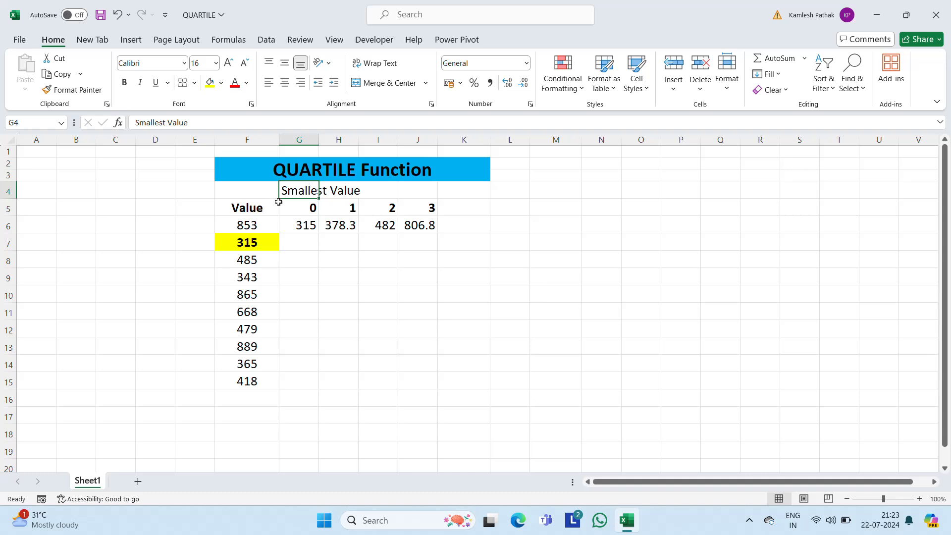
pyautogui.moveTo(319, 139); pyautogui.dragTo(356, 128)
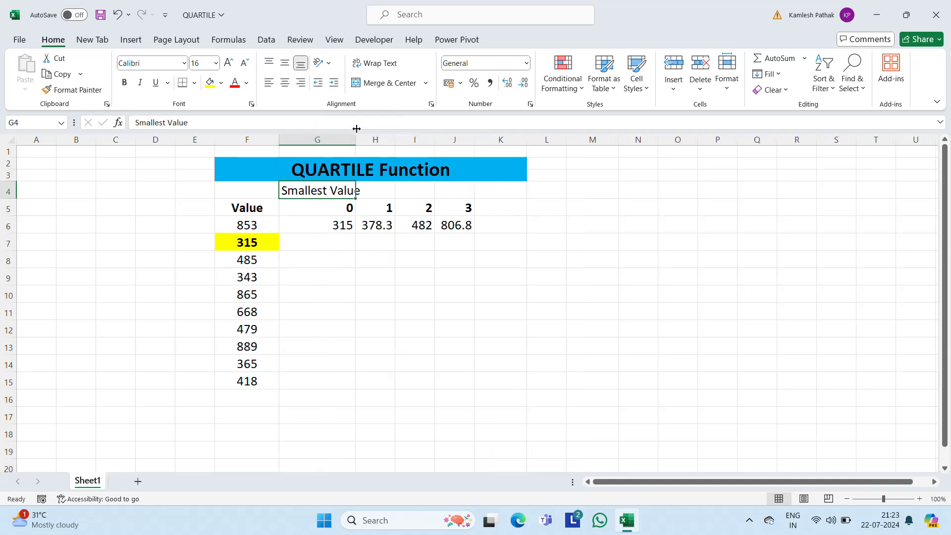
# Insert a blank row above the row 5 table headers.
pyautogui.click(8, 208)
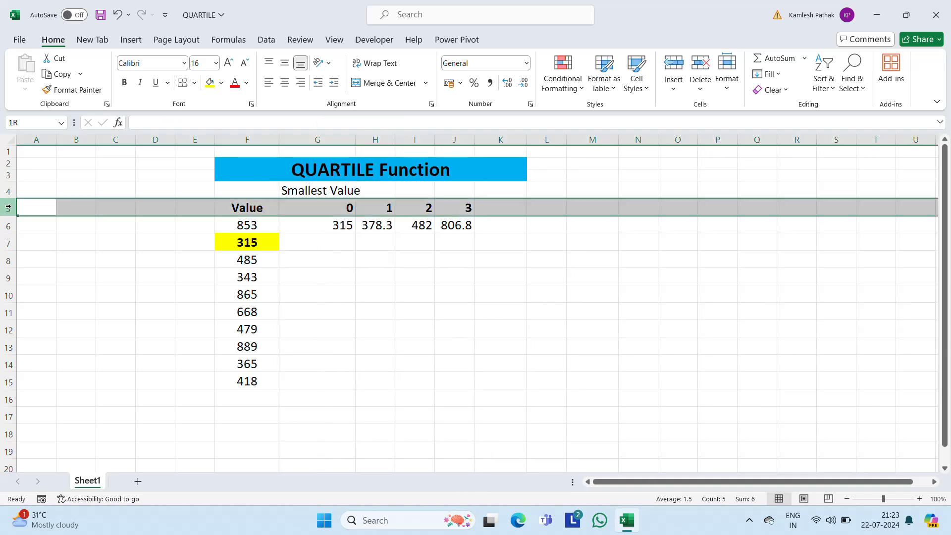
pyautogui.rightClick(471, 211)
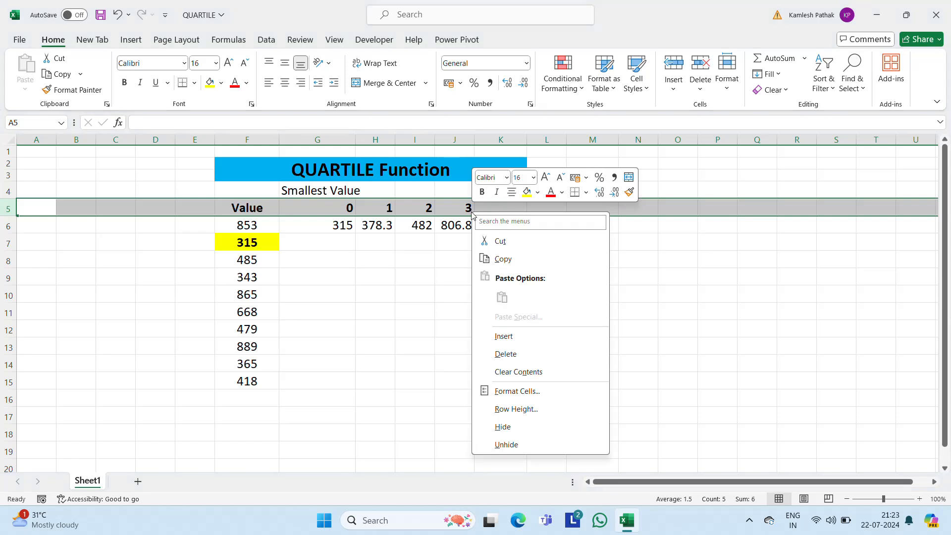
pyautogui.click(501, 336)
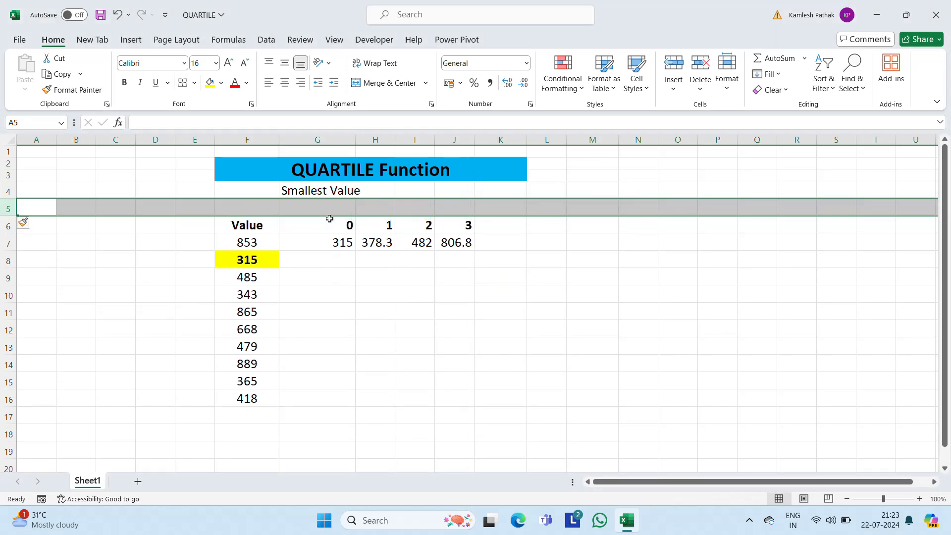
# Enter the heading "25th Percentile" in cell H4.
pyautogui.click(323, 195)
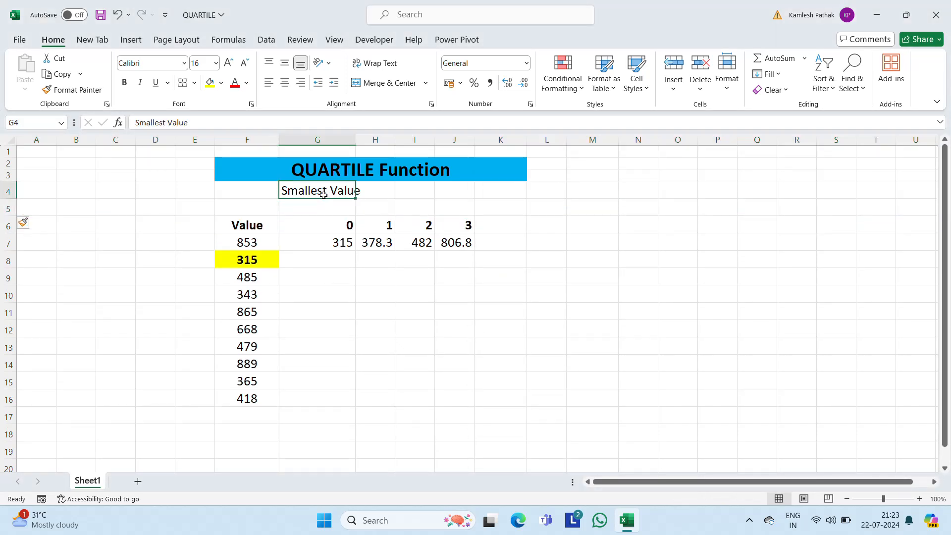
pyautogui.hotkey('shift', 'Right')
pyautogui.hotkey('shift', 'Left')
pyautogui.press('Right')
pyautogui.write('25')
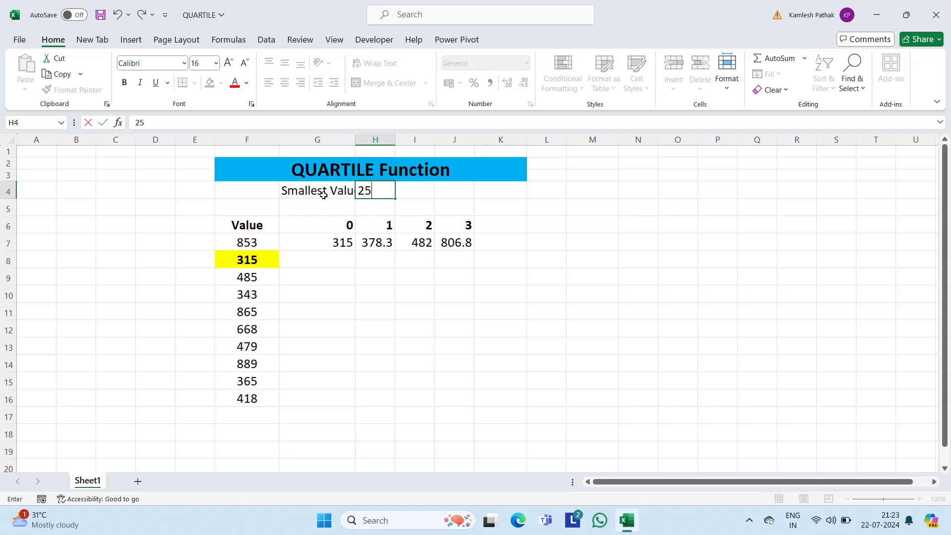
pyautogui.write('th Percent')
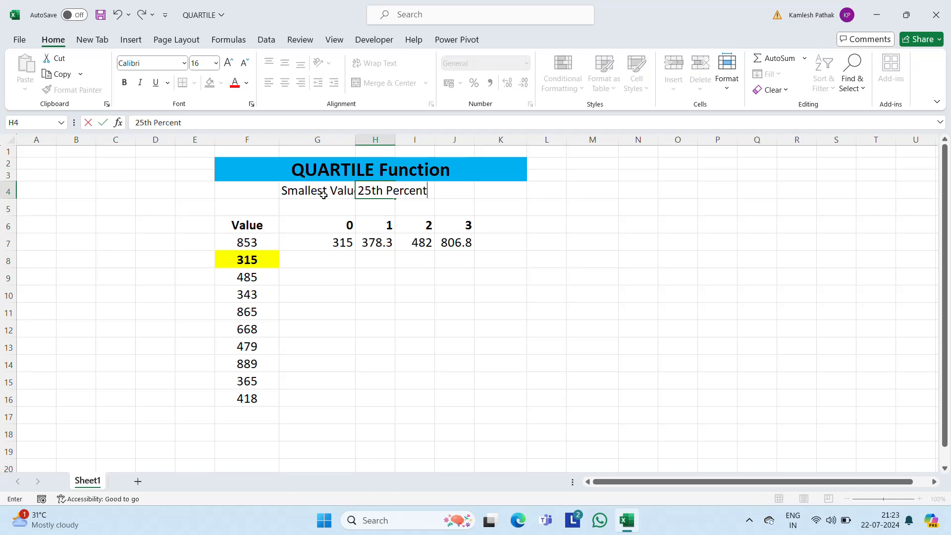
pyautogui.write('ile')
pyautogui.press('Return')
pyautogui.press('Up')
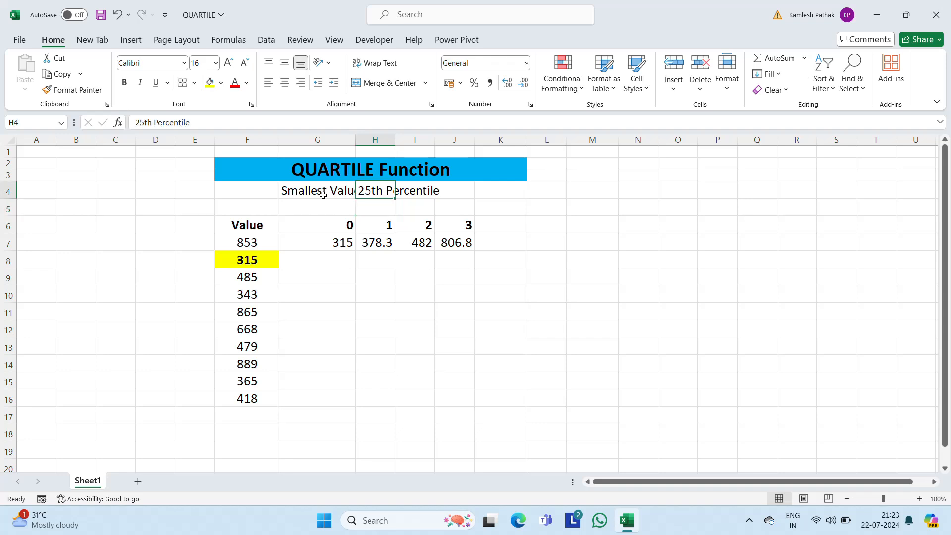
# Copy the H4 heading into I4 and change it to "50th Percentile".
pyautogui.hotkey('ctrl', 'c')
pyautogui.press('Right')
pyautogui.hotkey('ctrl', 'v')
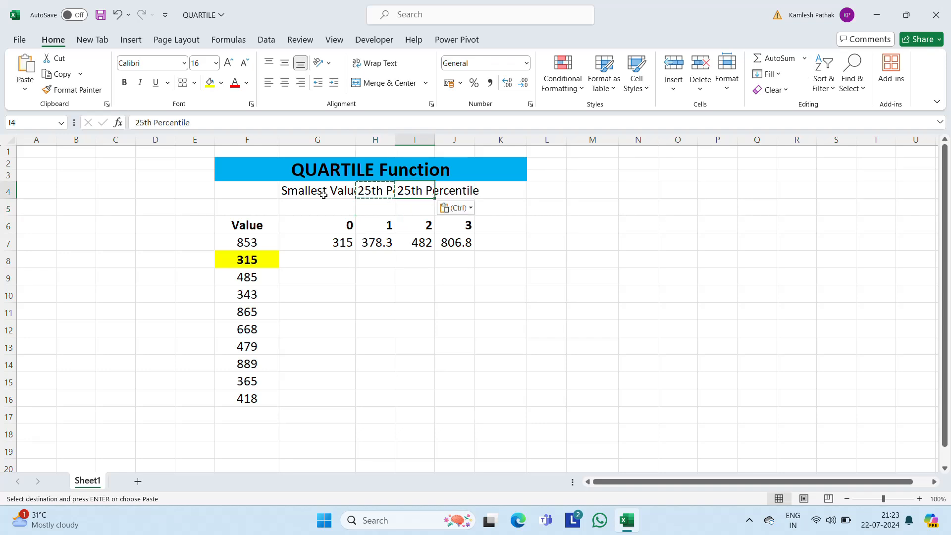
pyautogui.press('F2')
pyautogui.press('Left')
pyautogui.press('Left')
pyautogui.press('Left')
pyautogui.press('Left')
pyautogui.press('Left')
pyautogui.press('Left')
pyautogui.press('Left')
pyautogui.press('Left')
pyautogui.press('Left')
pyautogui.press('Left')
pyautogui.press('Left')
pyautogui.press('Left')
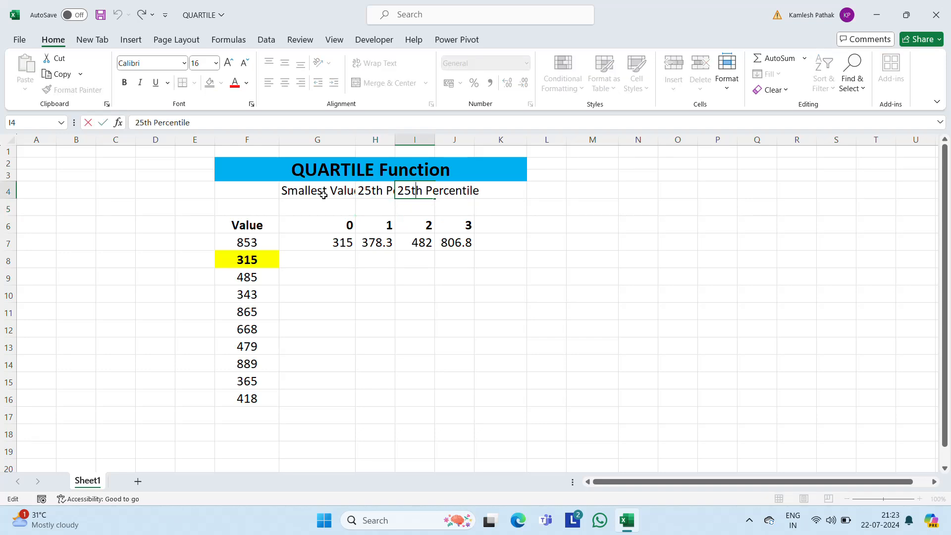
pyautogui.press('Left')
pyautogui.press('Left')
pyautogui.press('BackSpace')
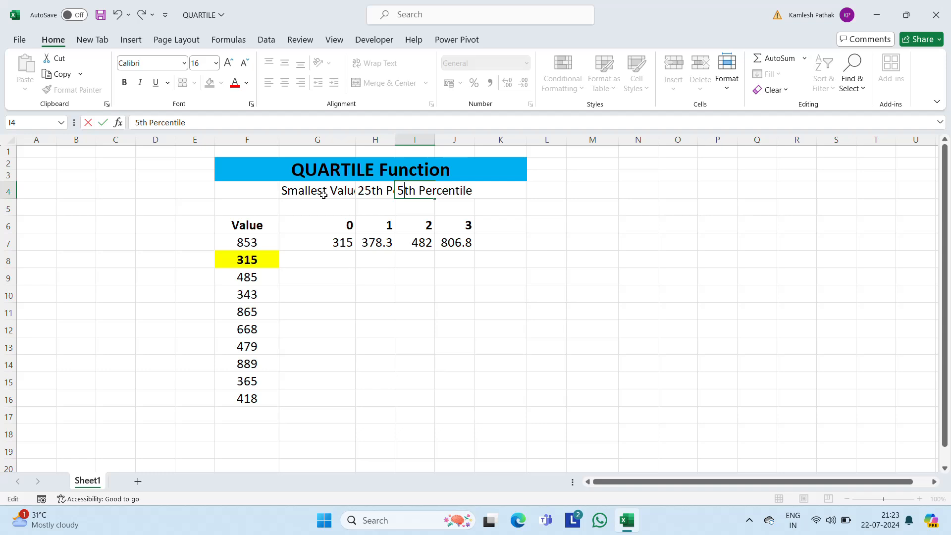
pyautogui.write('0')
pyautogui.press('Return')
# Copy the I4 heading into J4 and change it to "75th Percentile".
pyautogui.press('Up')
pyautogui.press('Right')
pyautogui.press('Left')
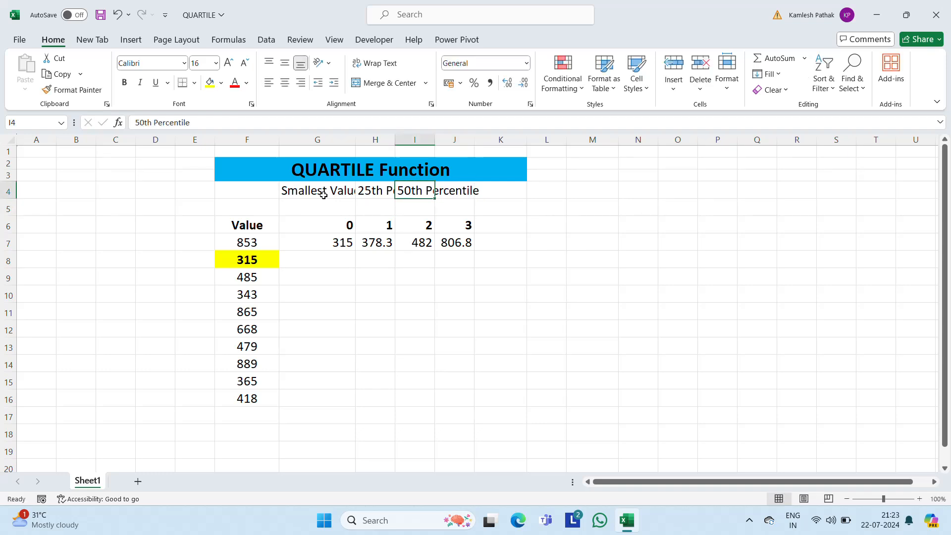
pyautogui.hotkey('ctrl', 'c')
pyautogui.press('Right')
pyautogui.hotkey('ctrl', 'v')
pyautogui.press('F2')
pyautogui.press('Left')
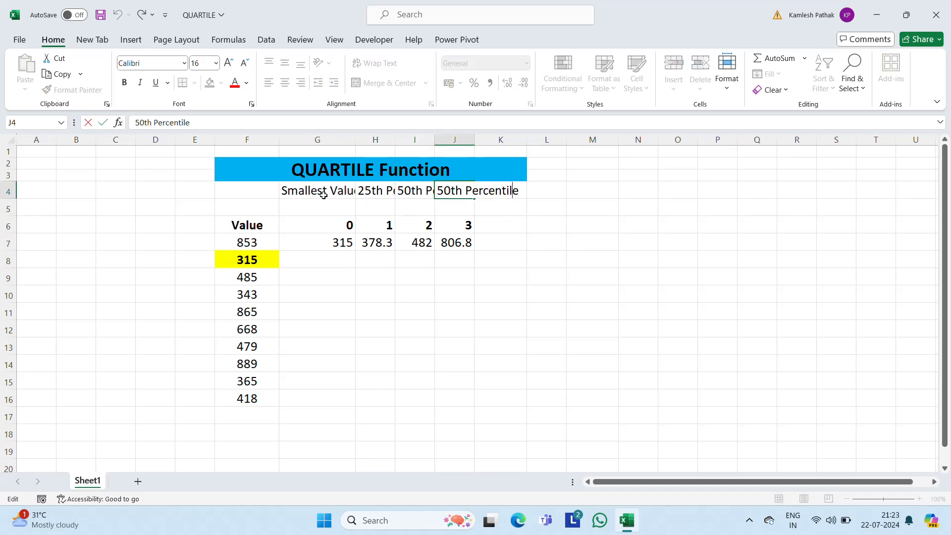
pyautogui.hotkey('shift', 'Right')
pyautogui.hotkey('shift', 'Right')
pyautogui.write('75')
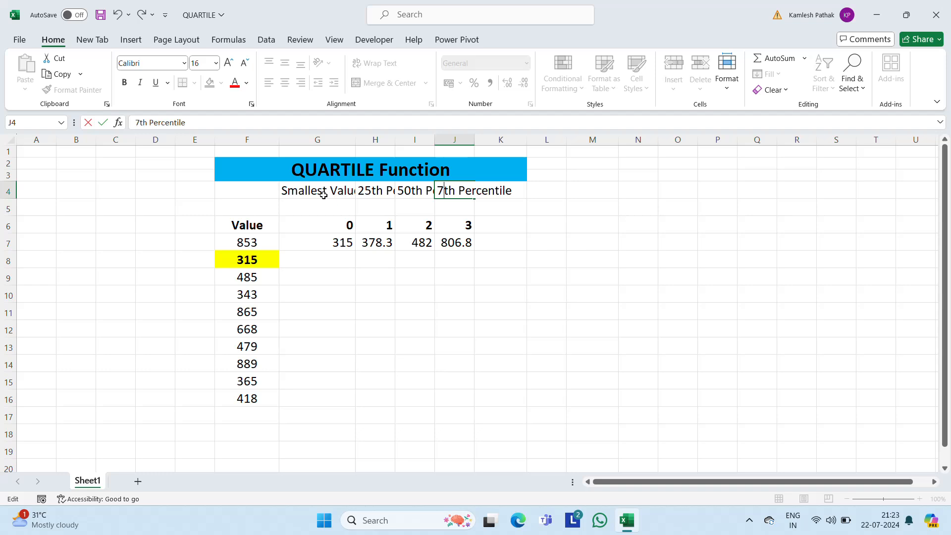
pyautogui.press('Return')
# Wrap the text in G4:K4 and center it vertically and horizontally.
pyautogui.press('Up')
pyautogui.press('Left')
pyautogui.press('Left')
pyautogui.press('Left')
pyautogui.press('Left')
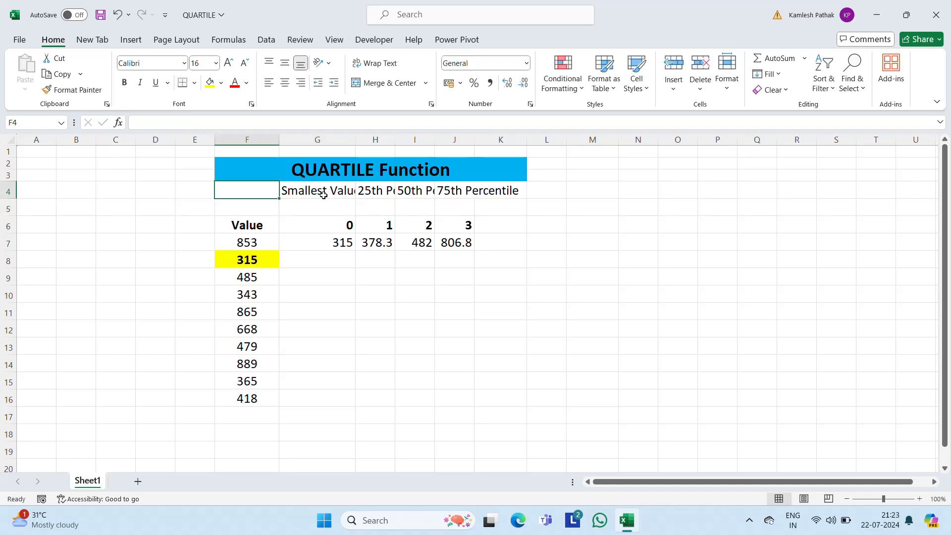
pyautogui.press('Right')
pyautogui.hotkey('shift', 'Right')
pyautogui.hotkey('shift', 'Right')
pyautogui.hotkey('shift', 'Right')
pyautogui.hotkey('shift', 'Right')
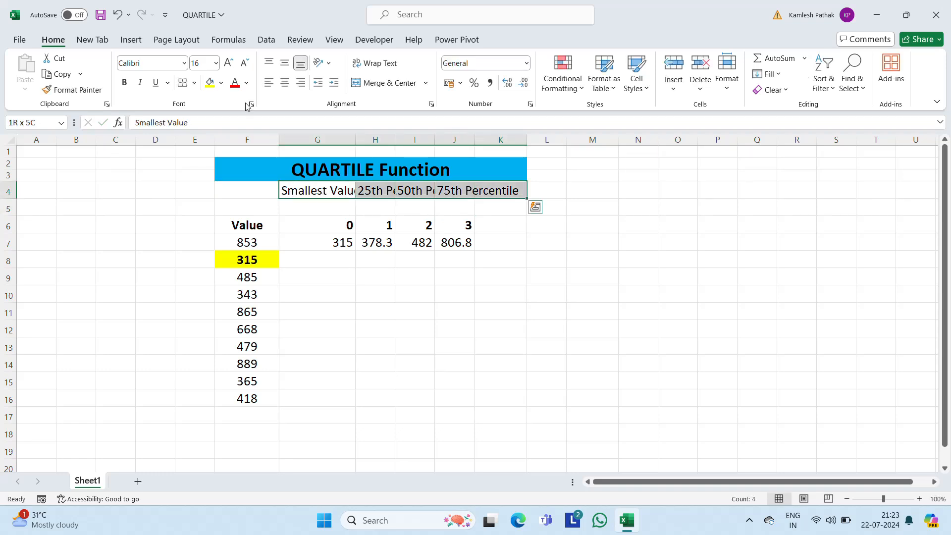
pyautogui.click(382, 63)
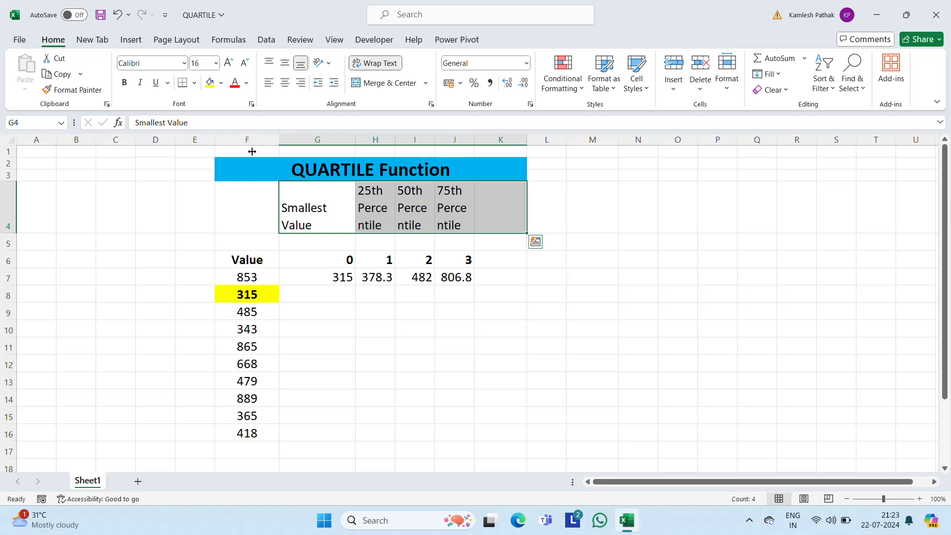
pyautogui.click(285, 63)
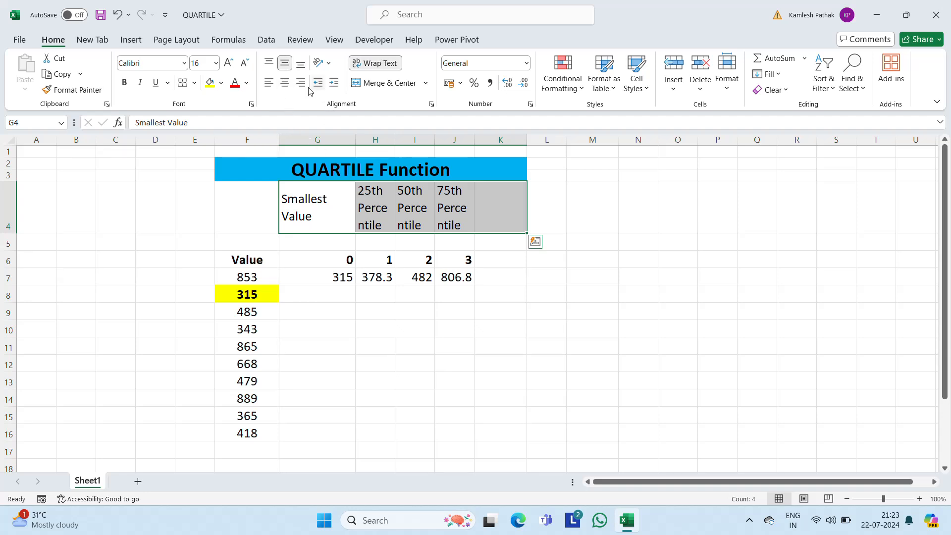
pyautogui.click(284, 82)
# Make the headings in G4:J4 bold.
pyautogui.click(328, 194)
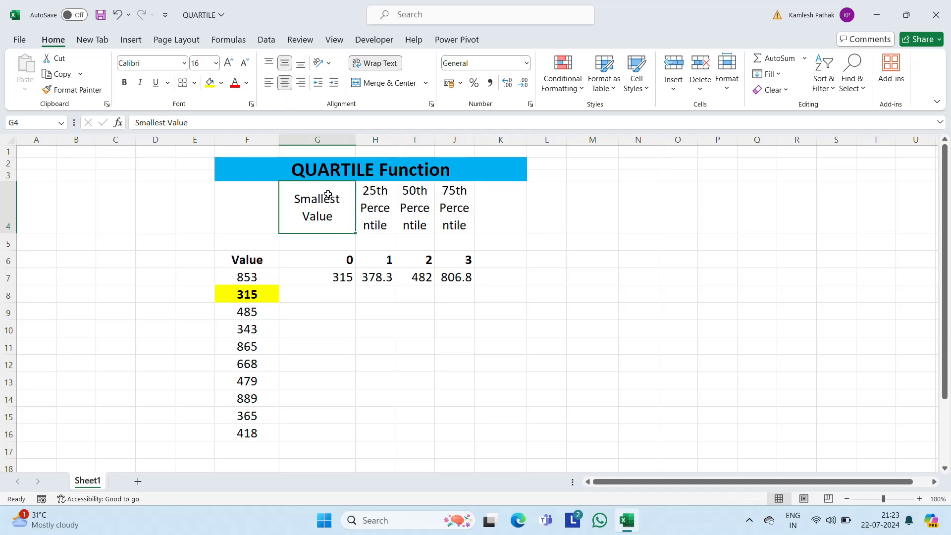
pyautogui.hotkey('shift', 'Right')
pyautogui.hotkey('shift', 'Right')
pyautogui.hotkey('shift', 'Right')
pyautogui.hotkey('ctrl', 'b')
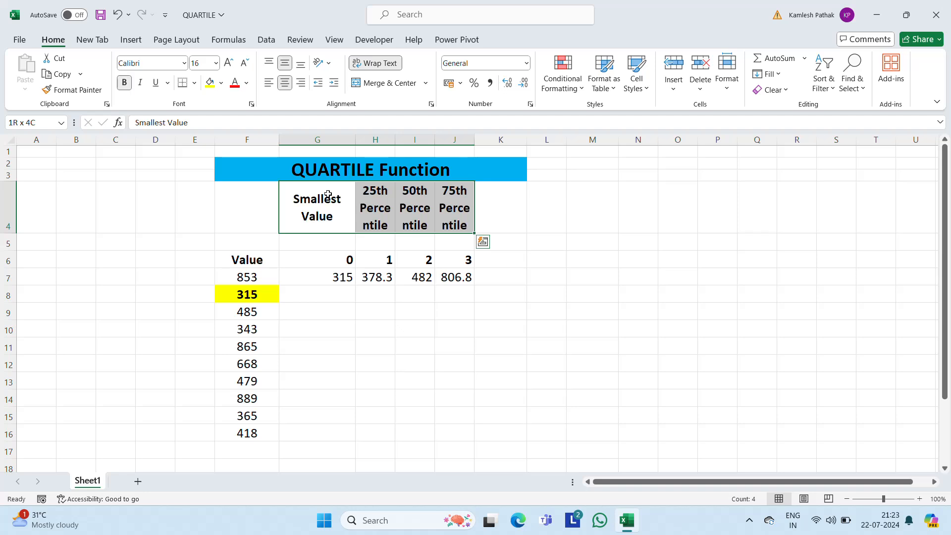
# Review the QUARTILE formulas in G7, H7 and I7 against their quart arguments and column headings.
pyautogui.press('Down')
pyautogui.press('Down')
pyautogui.press('Down')
pyautogui.press('Up')
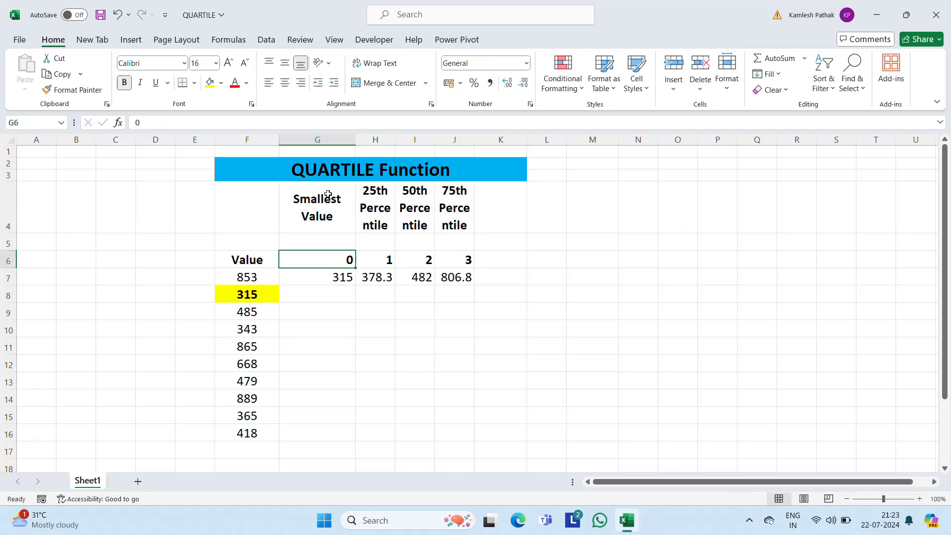
pyautogui.press('Down')
pyautogui.press('F2')
pyautogui.press('Escape')
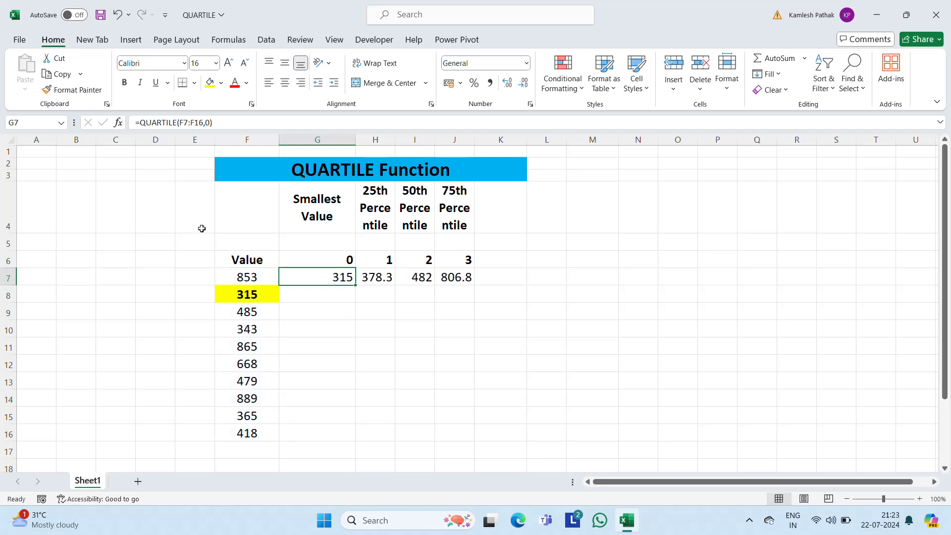
pyautogui.press('Right')
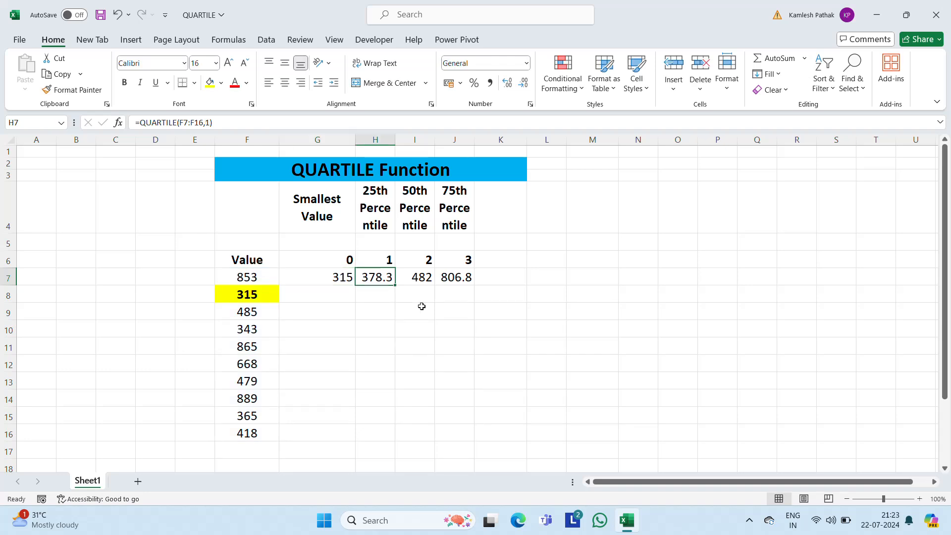
pyautogui.press('F2')
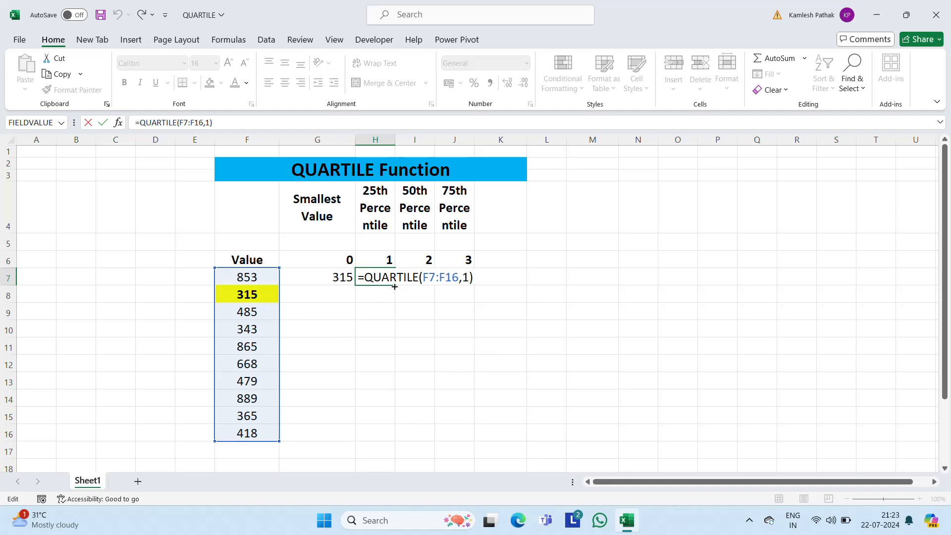
pyautogui.hotkey('ctrl', 'Return')
pyautogui.press('Right')
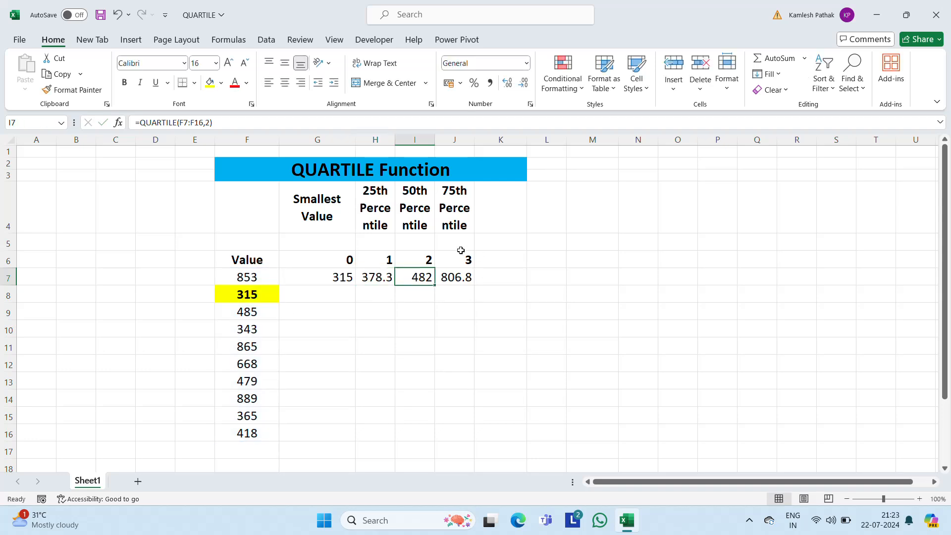
pyautogui.press('Up')
pyautogui.press('Up')
pyautogui.press('Down')
pyautogui.press('Down')
# Re-enter the quart argument 2 in the I7 QUARTILE formula, bringing up the list of argument options.
pyautogui.press('F2')
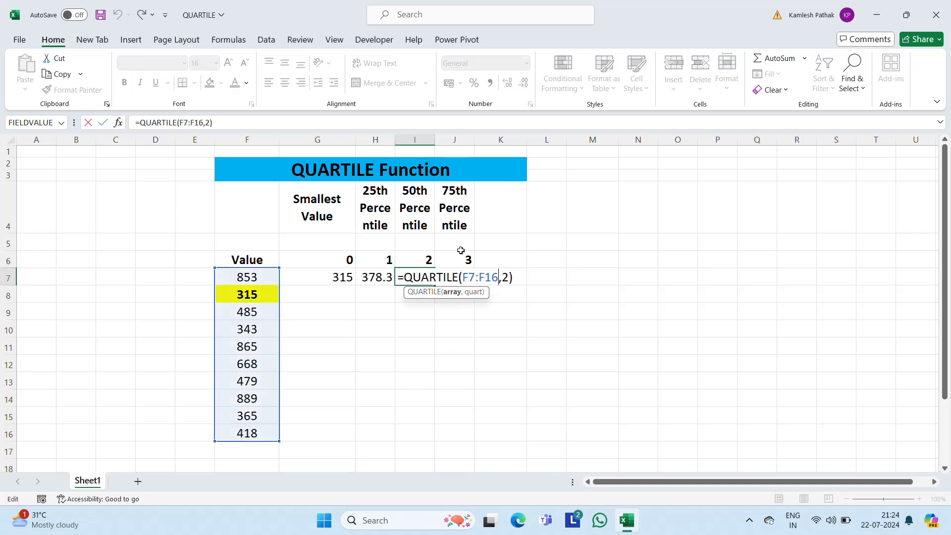
pyautogui.hotkey('shift', 'Right')
pyautogui.hotkey('shift', 'Right')
pyautogui.press('Delete')
pyautogui.write(',')
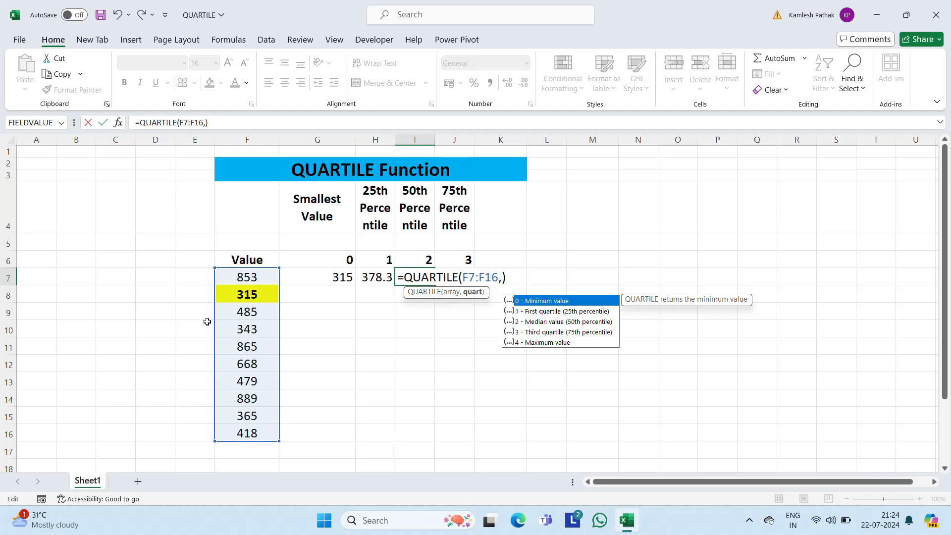
pyautogui.write('2')
pyautogui.press('Return')
pyautogui.press('Right')
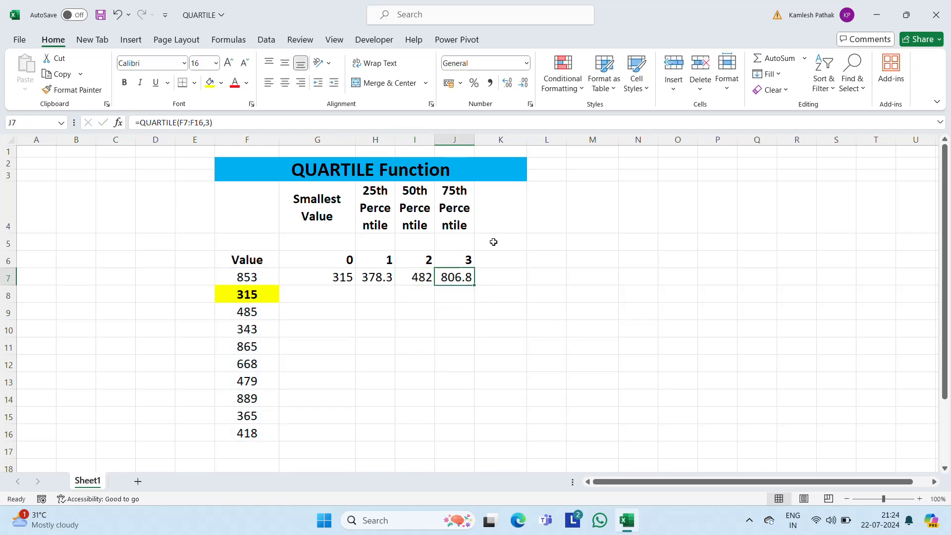
# Re-enter the quart argument 3 in the J7 QUARTILE formula, bringing up the list of argument options.
pyautogui.press('F2')
pyautogui.press('Left')
pyautogui.press('Left')
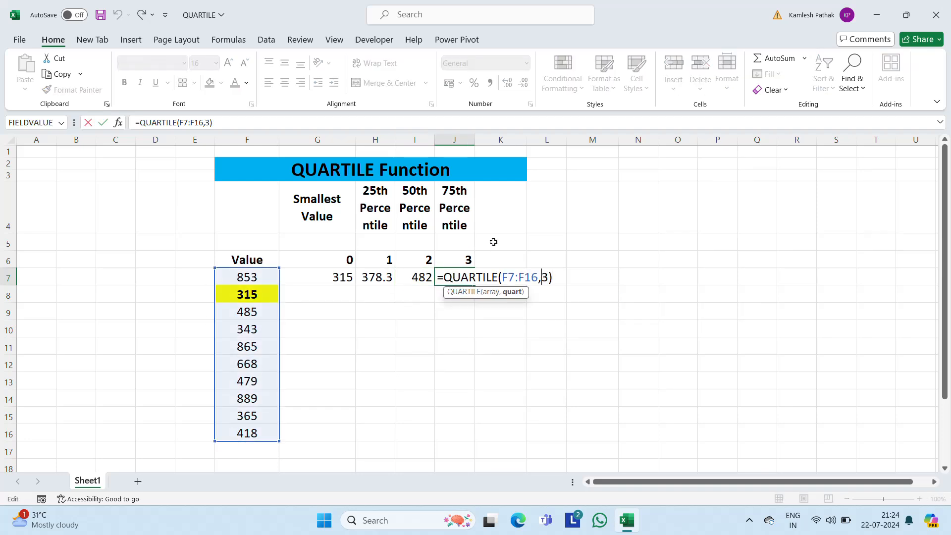
pyautogui.hotkey('shift', 'Right')
pyautogui.hotkey('shift', 'Right')
pyautogui.write(',')
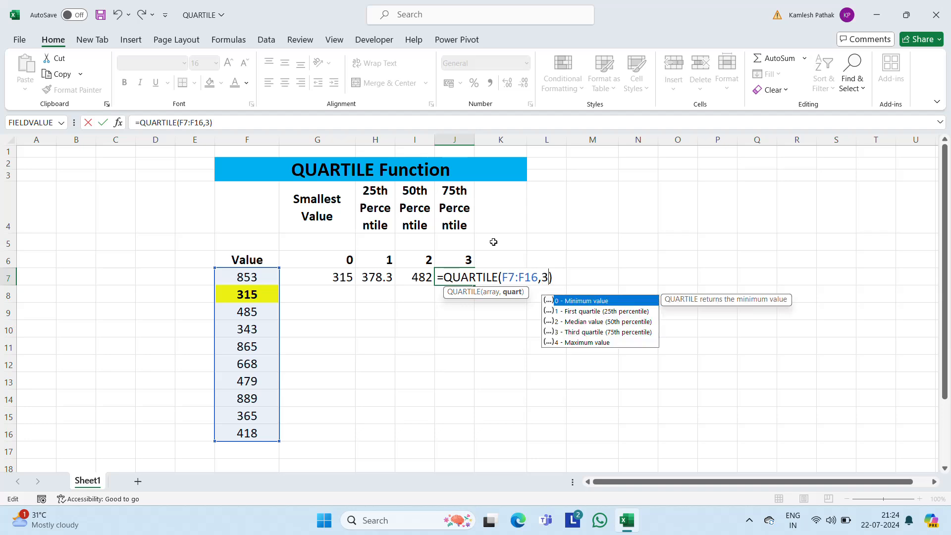
pyautogui.write('3')
pyautogui.press('Return')
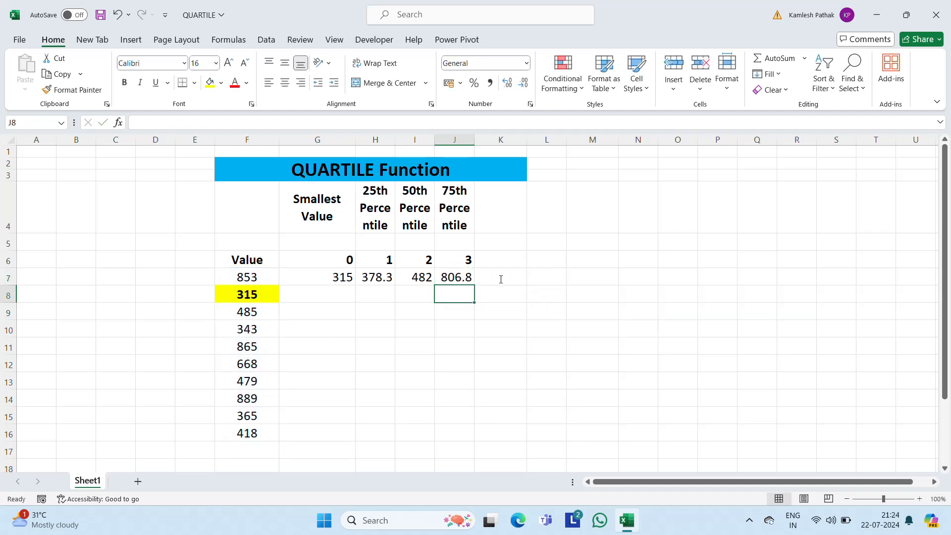
pyautogui.press('Up')
pyautogui.press('Up')
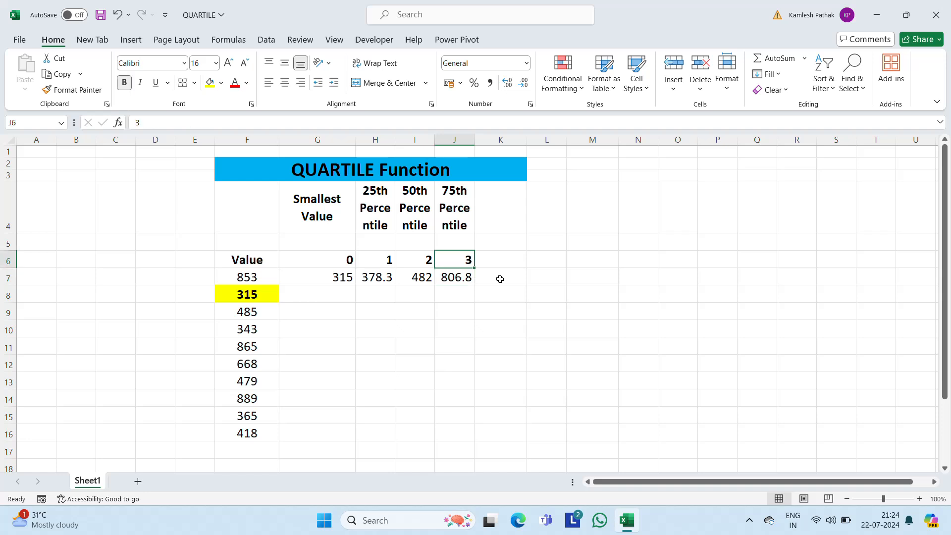
pyautogui.press('Right')
pyautogui.press('Left')
pyautogui.press('Right')
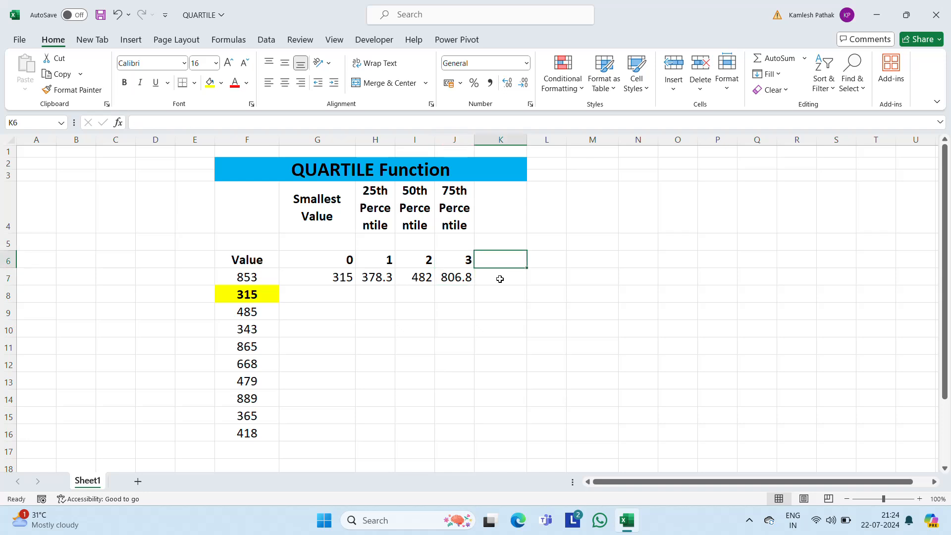
pyautogui.press('Left')
pyautogui.hotkey('ctrl', 'c')
pyautogui.press('Right')
pyautogui.hotkey('ctrl', 'v')
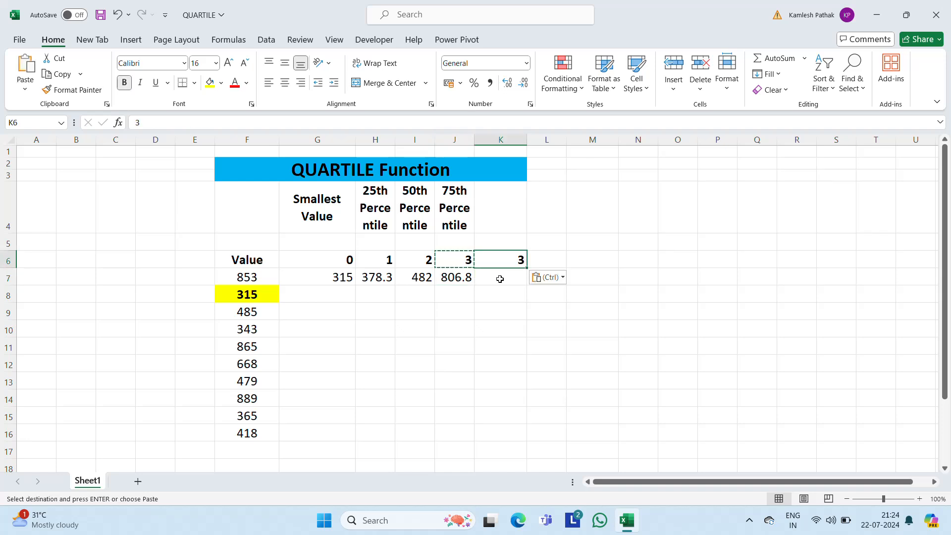
pyautogui.write('`')
pyautogui.press('Left')
pyautogui.press('Left')
pyautogui.press('Left')
pyautogui.press('Left')
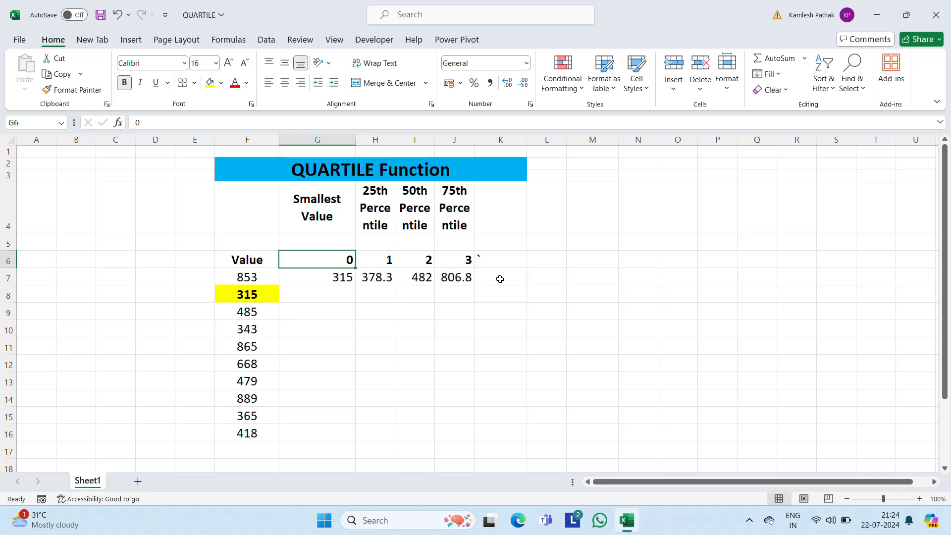
# Copy the quart number from J6 into K6 and change it to 4.
pyautogui.press('Right')
pyautogui.press('Right')
pyautogui.press('Right')
pyautogui.hotkey('ctrl', 'c')
pyautogui.press('Right')
pyautogui.hotkey('ctrl', 'v')
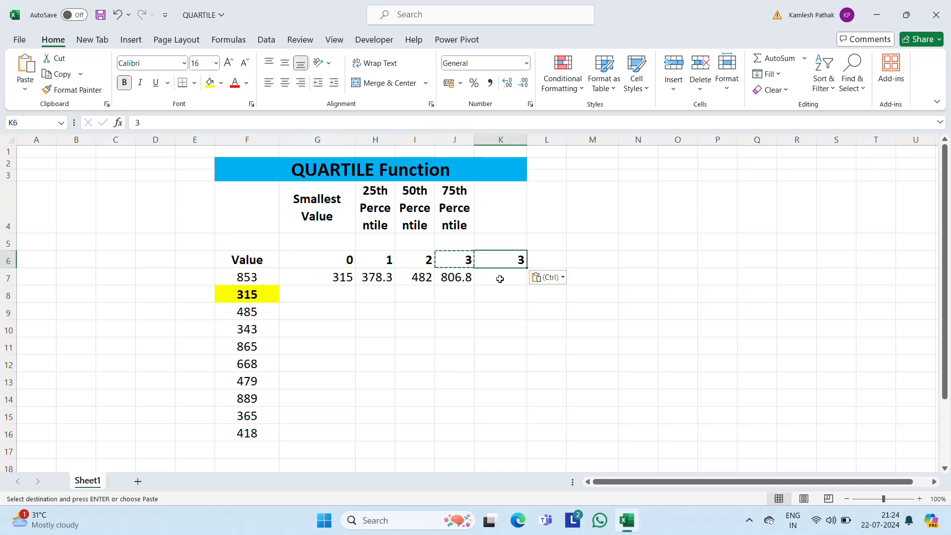
pyautogui.press('F2')
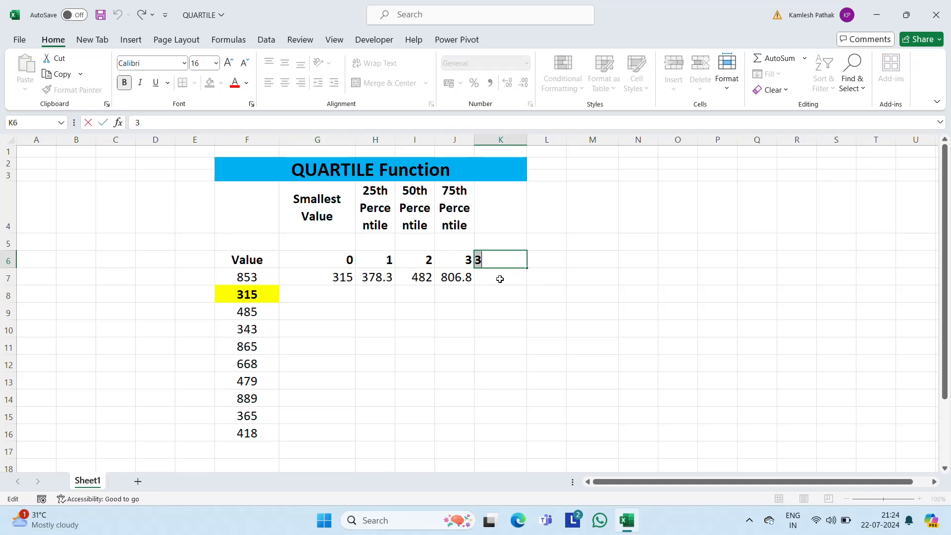
pyautogui.press('BackSpace')
pyautogui.write('4')
pyautogui.press('Return')
# Enter the formula =QUARTILE(F7:F16,4) in K7.
pyautogui.write('=q')
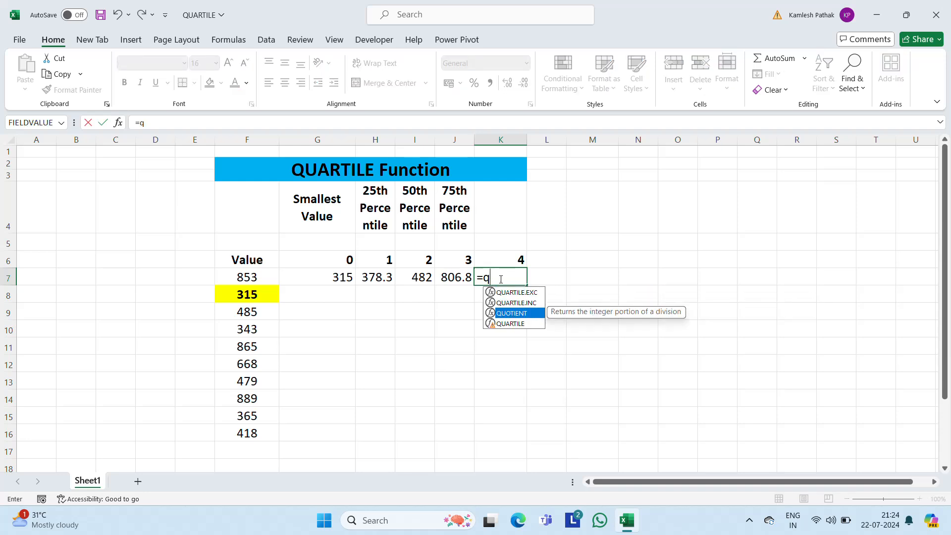
pyautogui.press('Down')
pyautogui.press('Tab')
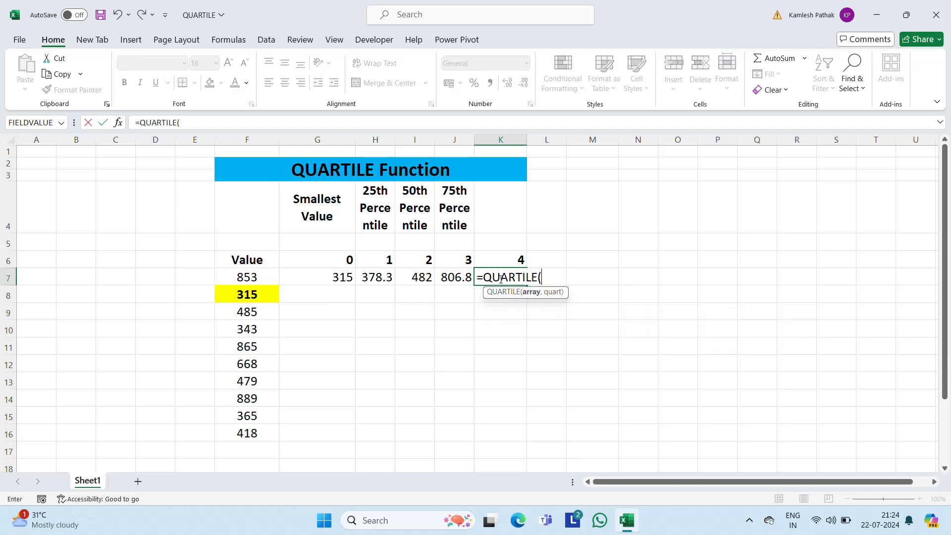
pyautogui.press('Left')
pyautogui.press('Left')
pyautogui.press('Left')
pyautogui.press('Left')
pyautogui.press('Left')
pyautogui.hotkey('ctrl', 'shift', 'Down')
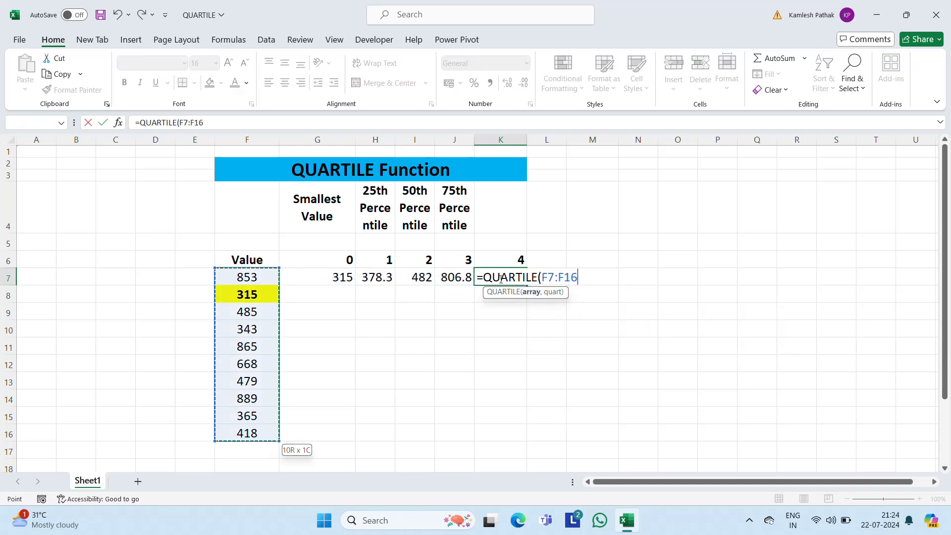
pyautogui.write(',')
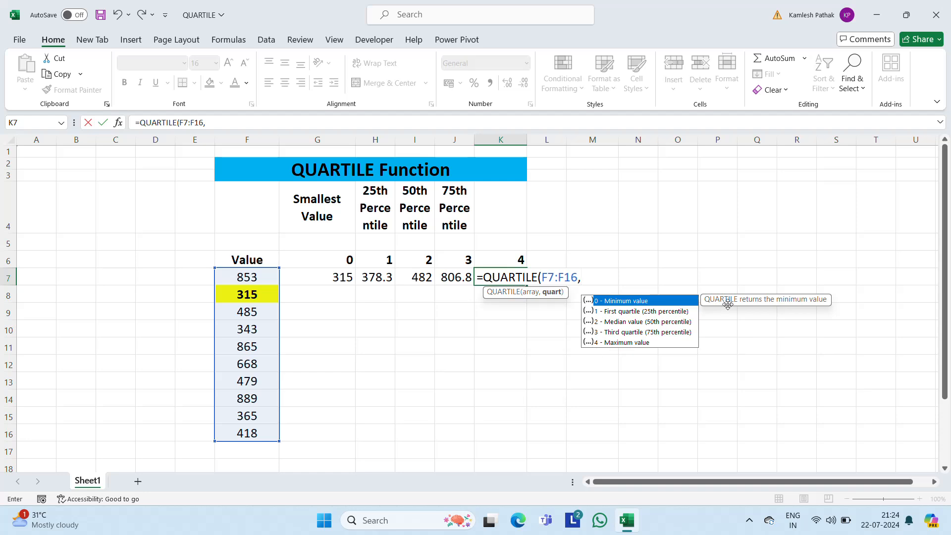
pyautogui.write('4)')
pyautogui.press('Return')
pyautogui.press('Up')
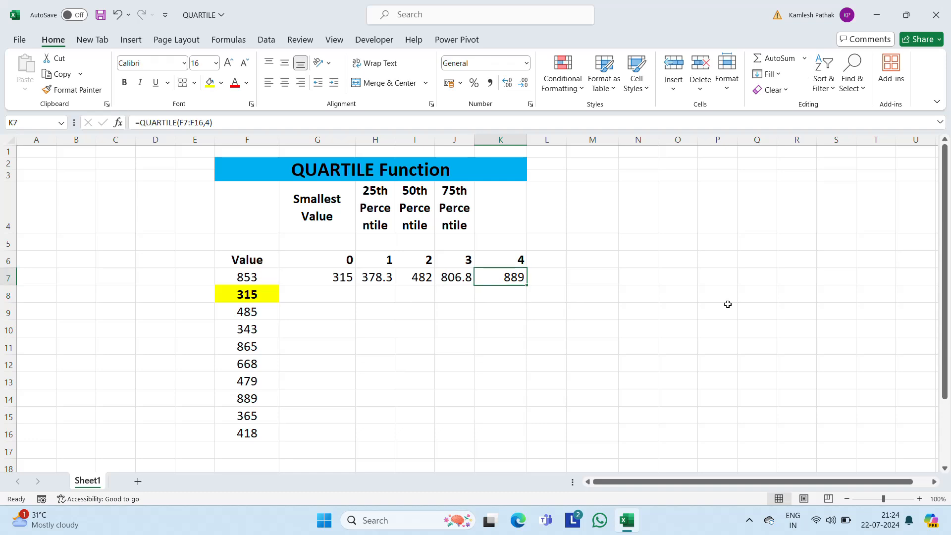
# Fill the value cell F14 with green and make its text bold.
pyautogui.click(248, 397)
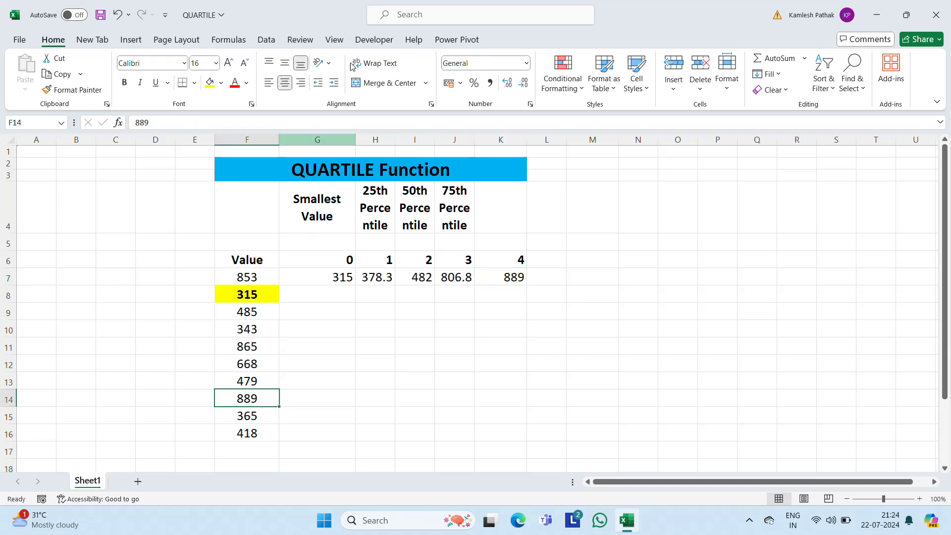
pyautogui.click(221, 83)
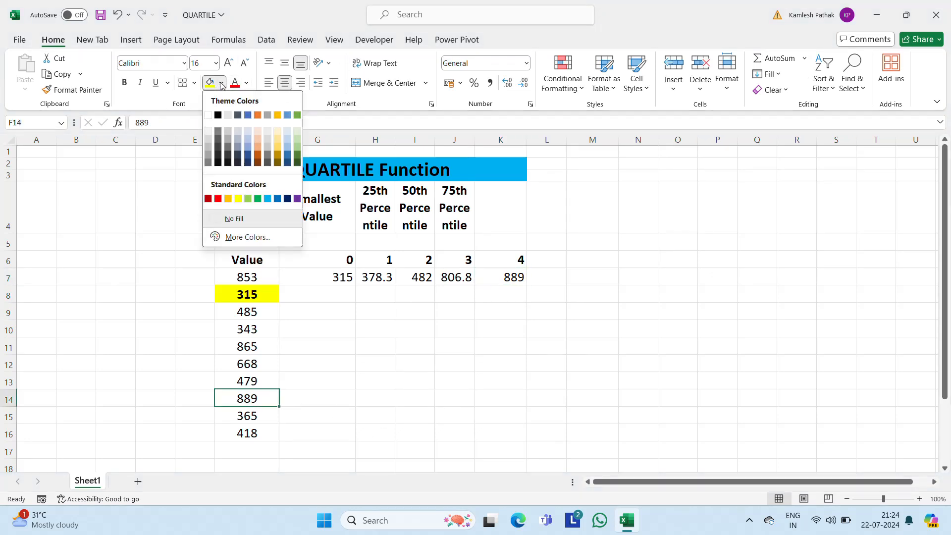
pyautogui.click(257, 199)
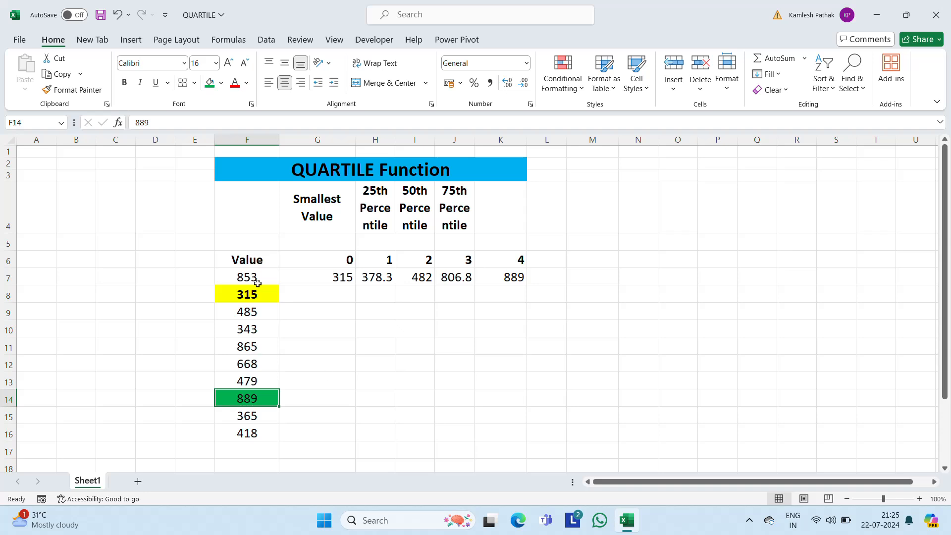
pyautogui.hotkey('ctrl', 'b')
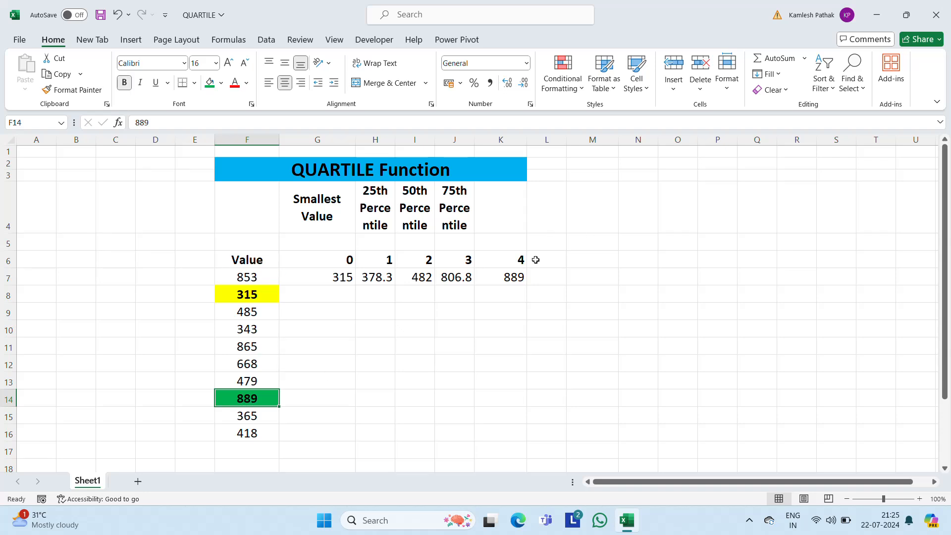
# Review the quart numbers in row 6 against their headings, the results in row 7 and the source values in F7:F16.
pyautogui.click(511, 261)
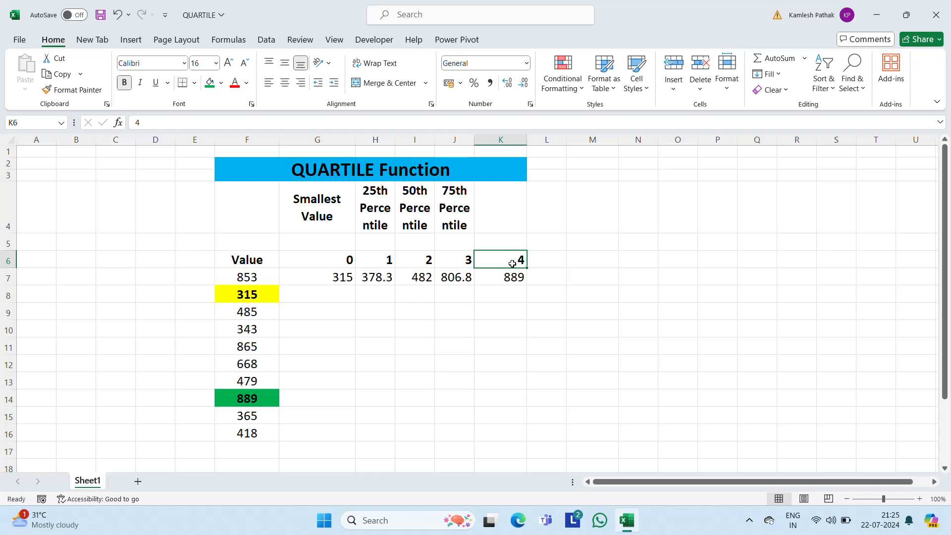
pyautogui.click(322, 227)
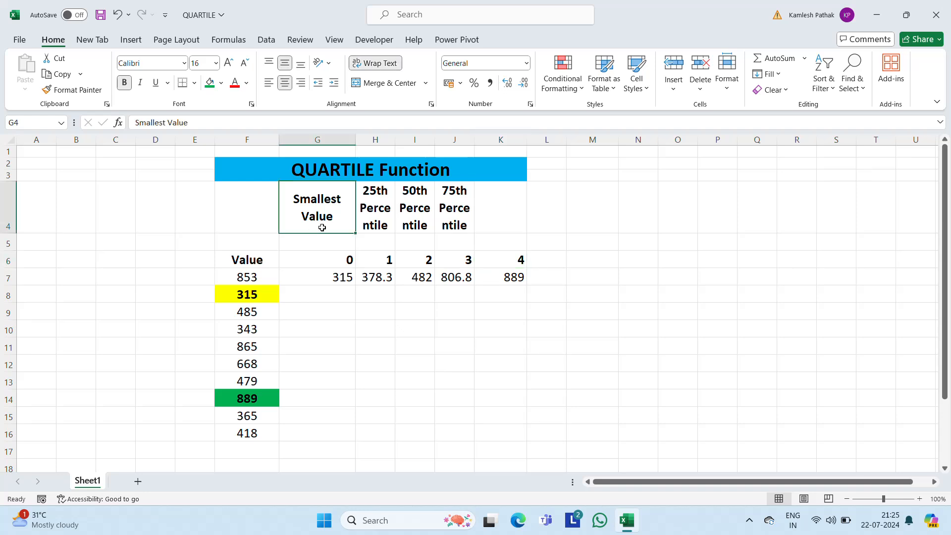
pyautogui.click(330, 255)
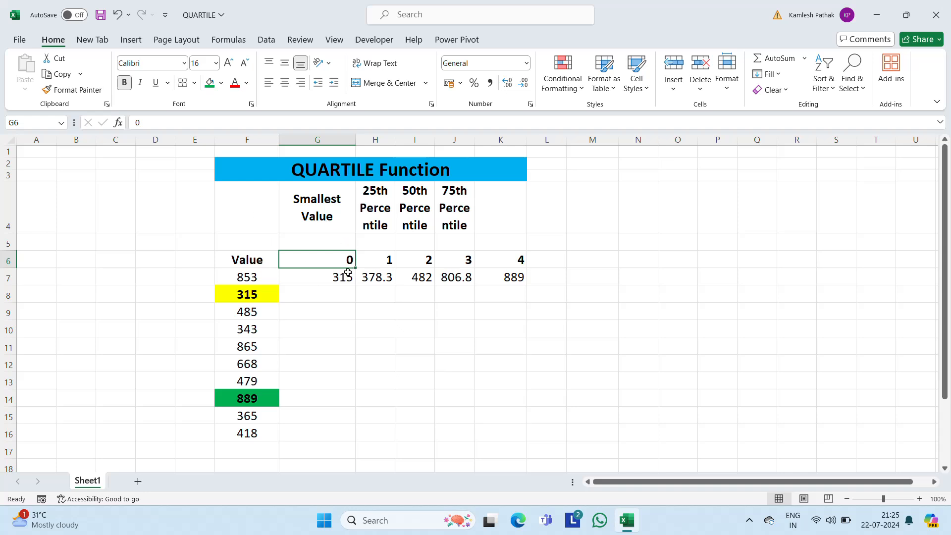
pyautogui.click(348, 274)
pyautogui.click(377, 225)
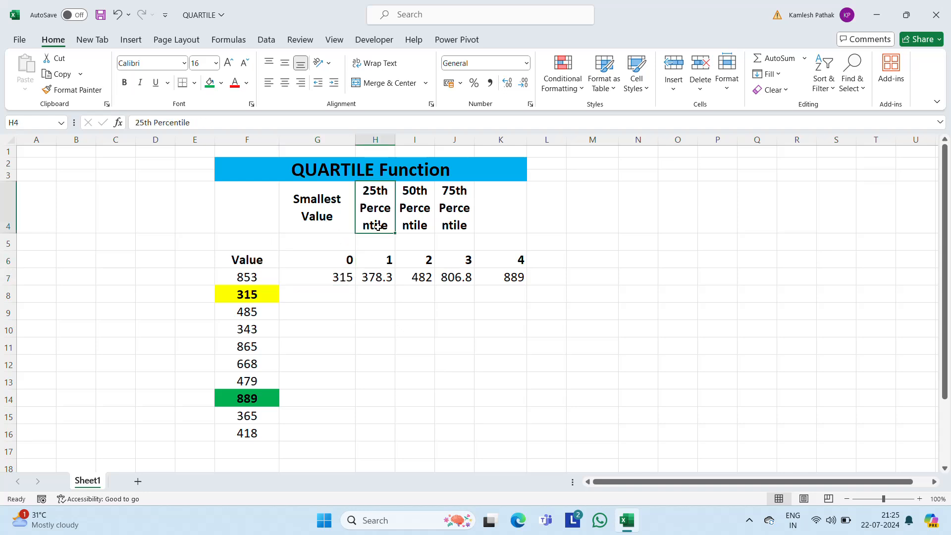
pyautogui.click(380, 273)
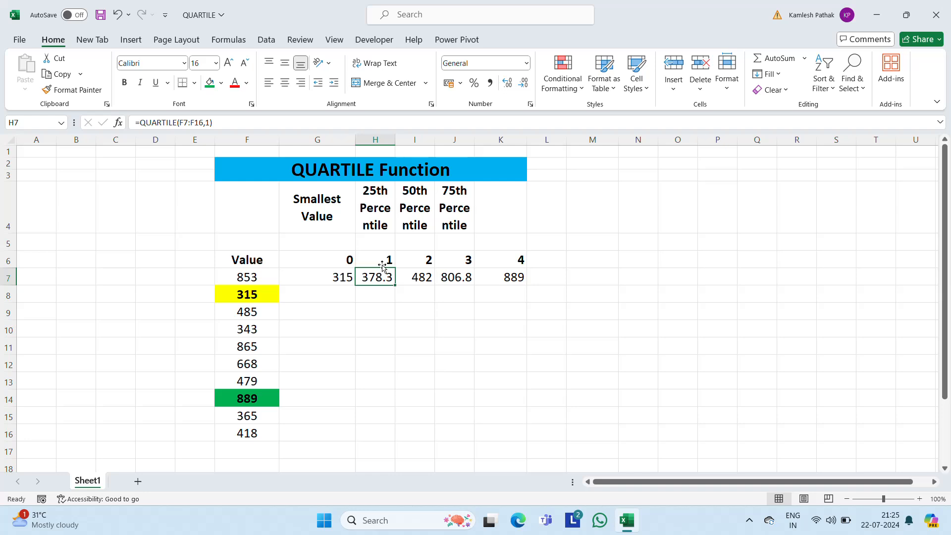
pyautogui.click(382, 264)
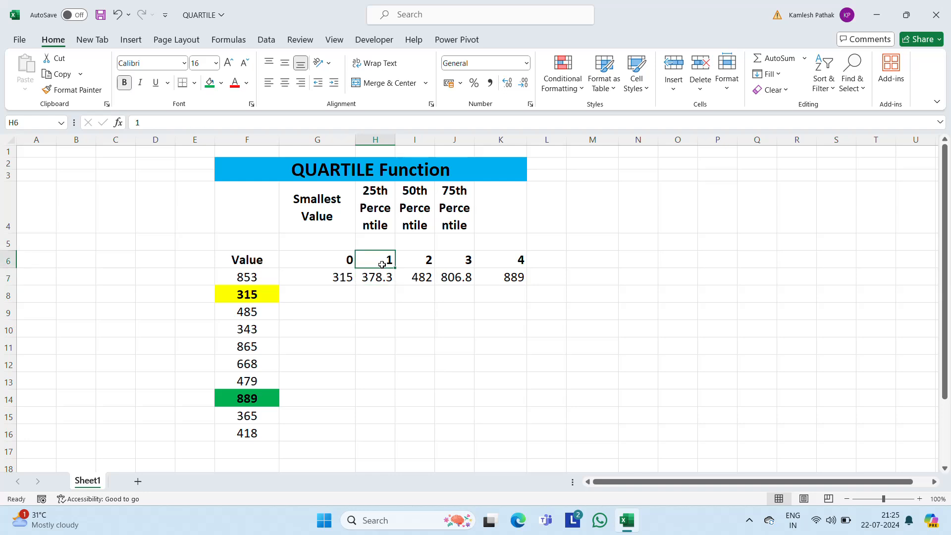
pyautogui.click(268, 282)
pyautogui.hotkey('ctrl', 'shift', 'Down')
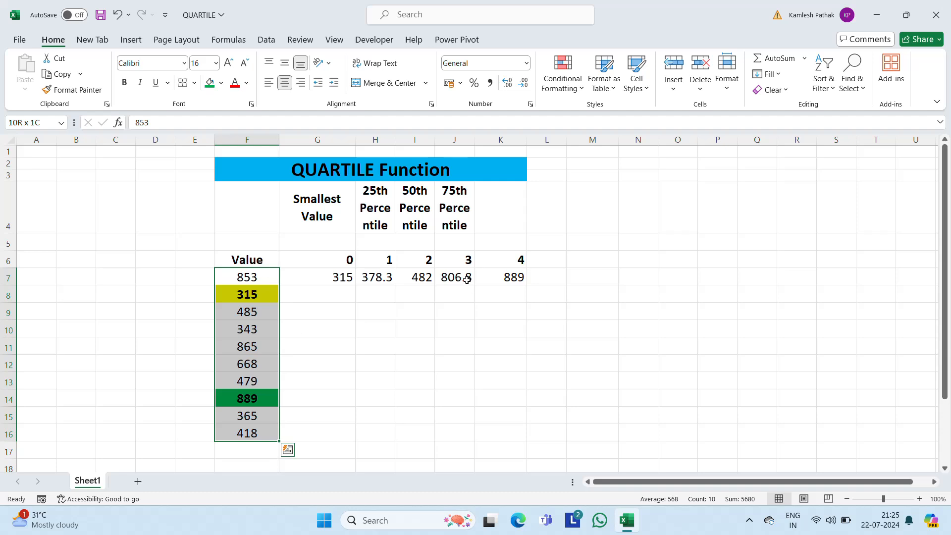
pyautogui.click(361, 287)
pyautogui.press('Up')
pyautogui.press('Right')
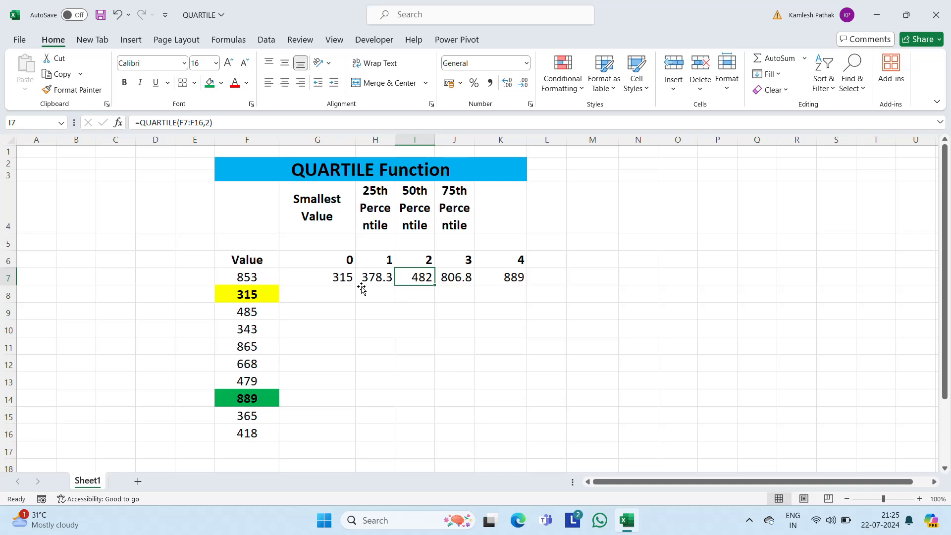
pyautogui.press('Up')
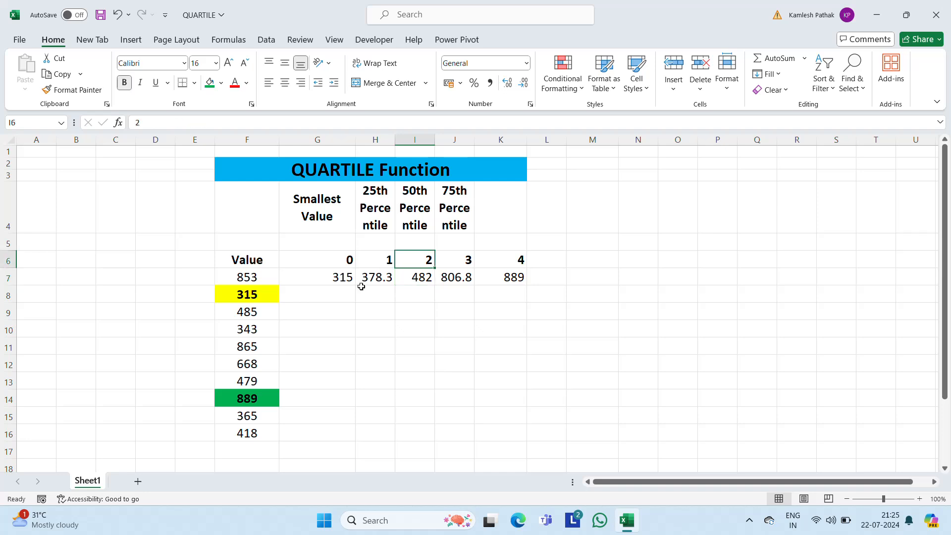
# Examine the QUARTILE formulas and results across row 7, ending with K7 and its quart number in K6.
pyautogui.press('Down')
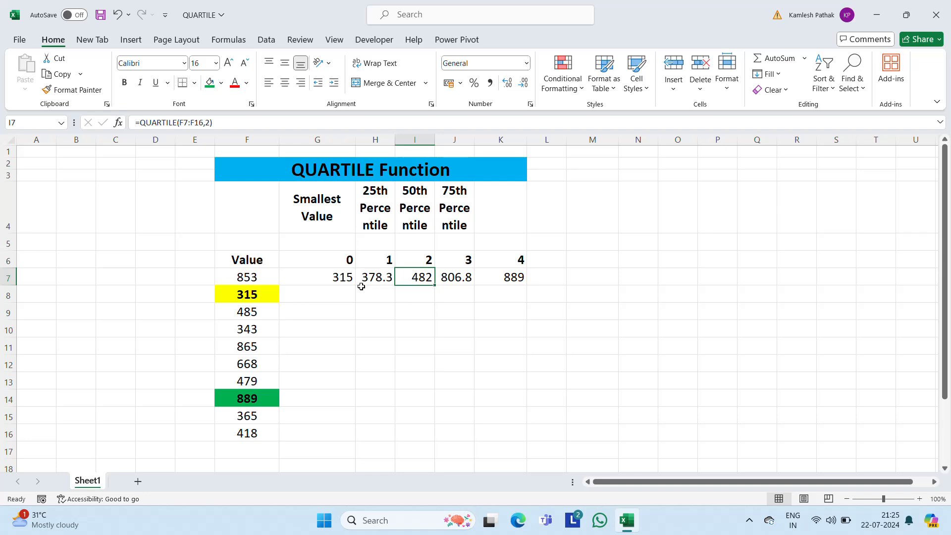
pyautogui.press('Right')
pyautogui.press('Left')
pyautogui.press('Left')
pyautogui.press('Left')
pyautogui.press('Left')
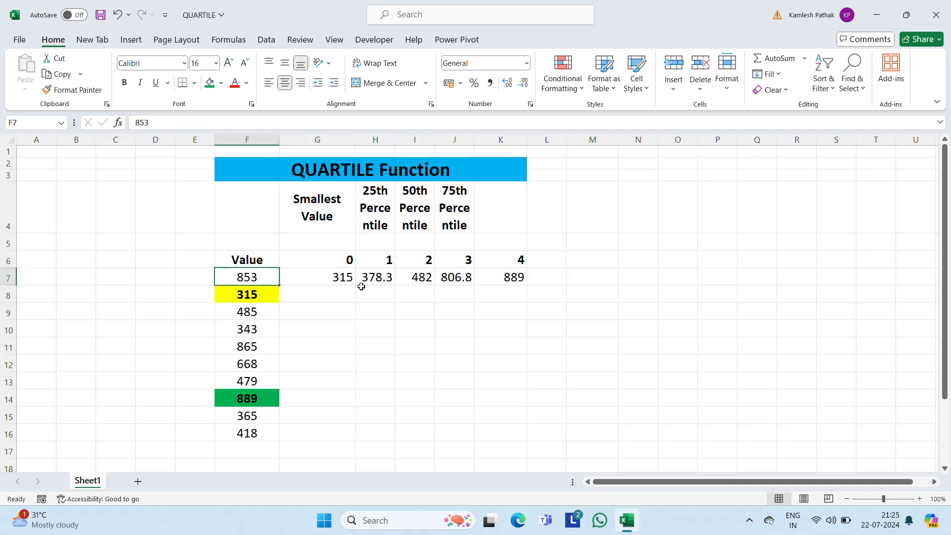
pyautogui.press('Right')
pyautogui.press('Right')
pyautogui.press('Right')
pyautogui.press('Right')
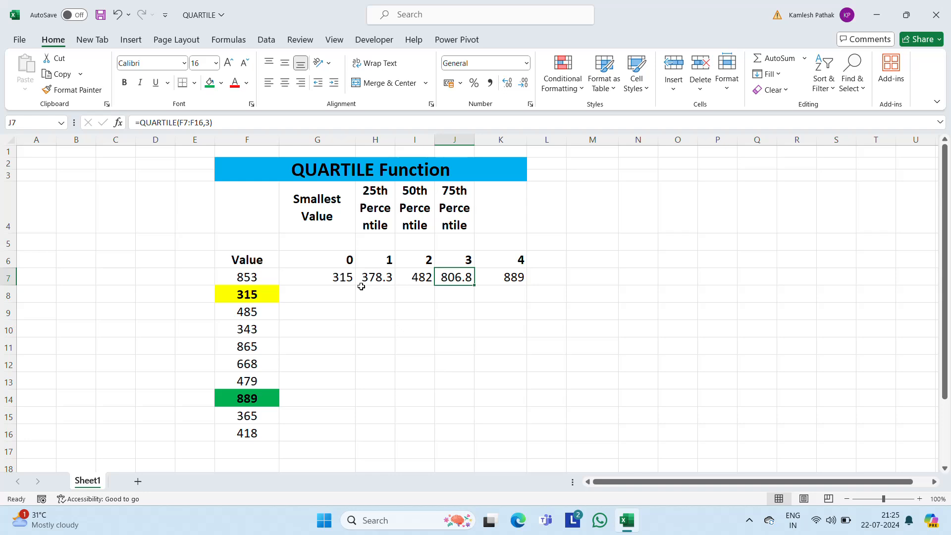
pyautogui.press('Up')
pyautogui.press('Right')
pyautogui.press('Down')
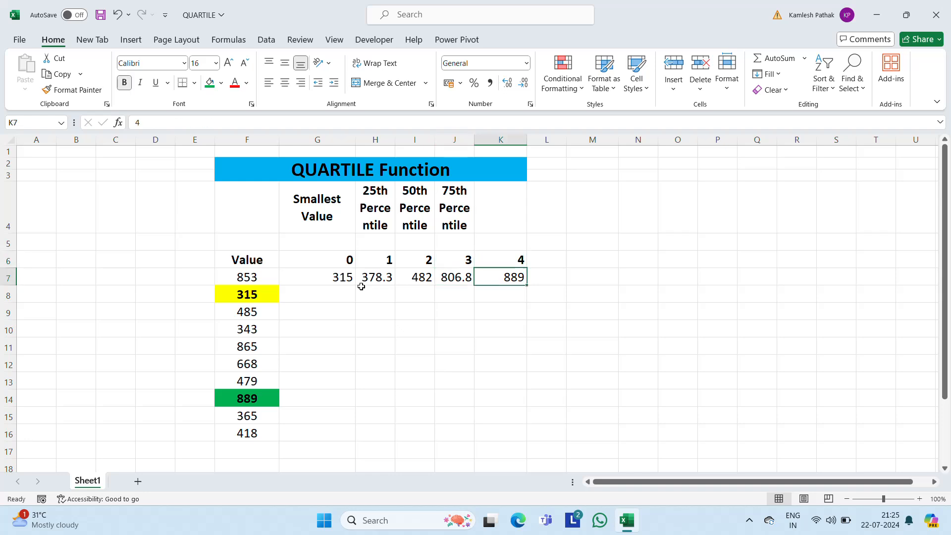
pyautogui.press('Up')
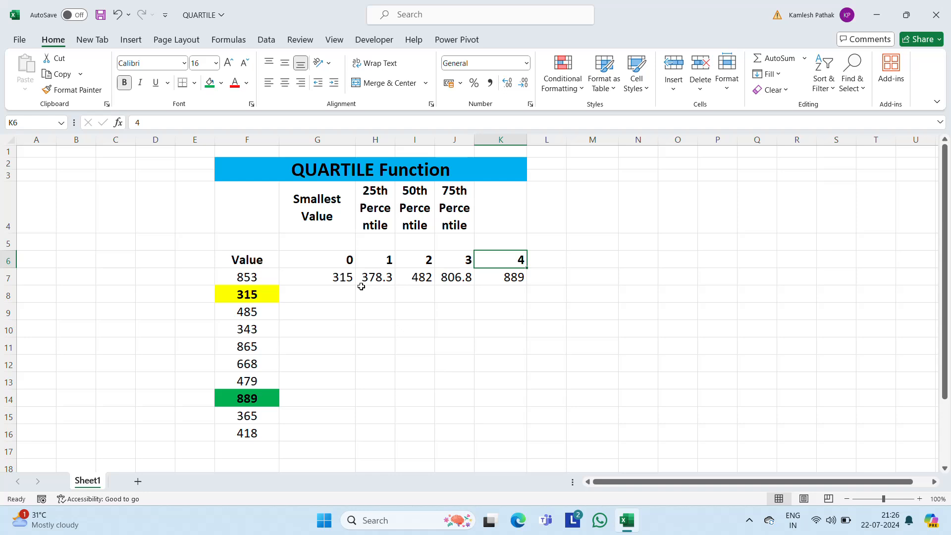
# Review the full source range F7:F16 and the quart numbers in H6:K6 beneath their percentile headings.
pyautogui.press('Left')
pyautogui.press('Left')
pyautogui.press('Left')
pyautogui.press('Left')
pyautogui.press('Down')
pyautogui.press('Left')
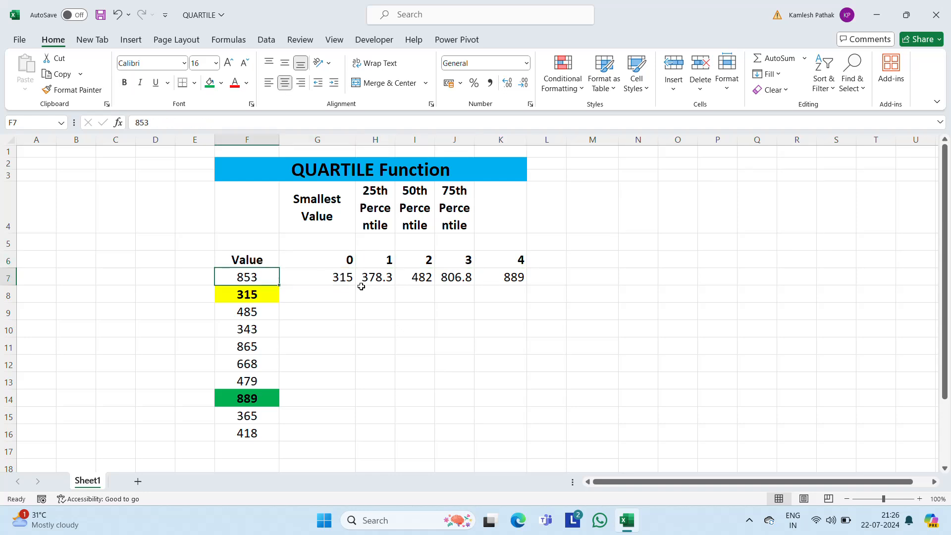
pyautogui.hotkey('ctrl', 'shift', 'Down')
pyautogui.press('Right')
pyautogui.press('Right')
pyautogui.press('Right')
pyautogui.press('Right')
pyautogui.press('Up')
pyautogui.press('Up')
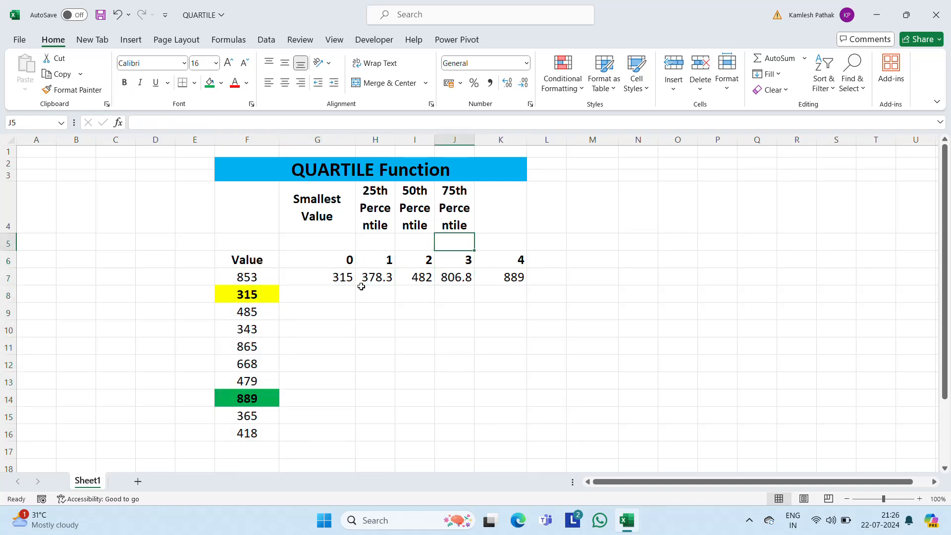
pyautogui.press('Right')
pyautogui.press('Down')
pyautogui.press('Left')
pyautogui.press('Left')
pyautogui.press('Left')
pyautogui.press('Right')
pyautogui.press('Left')
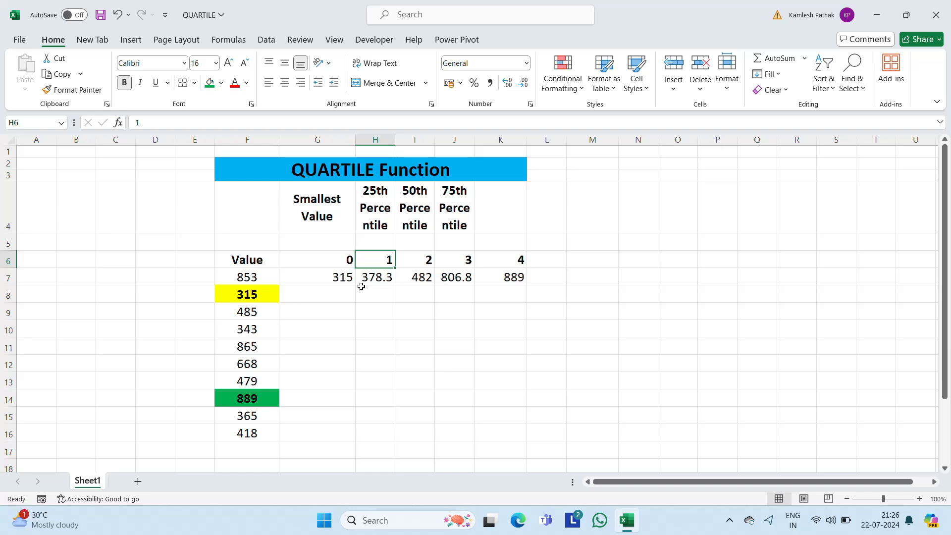
pyautogui.click(729, 519)
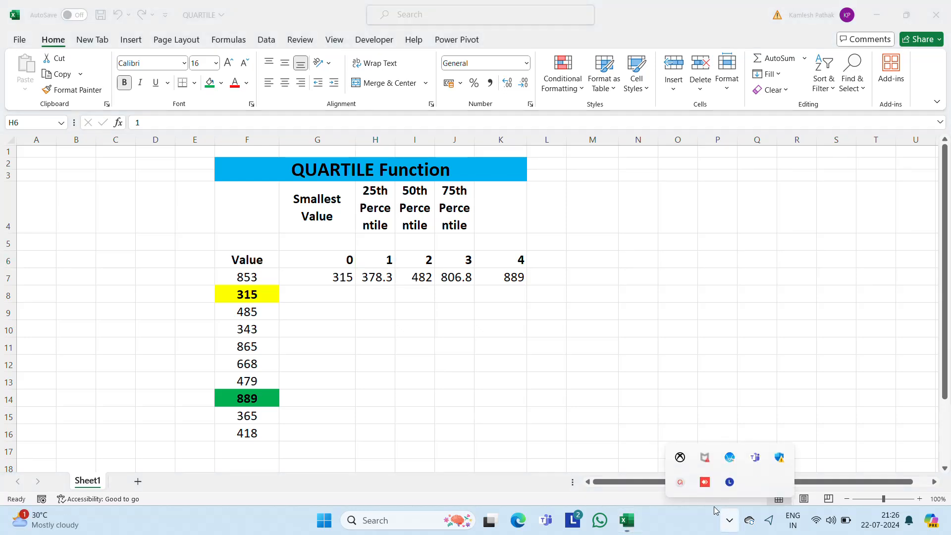